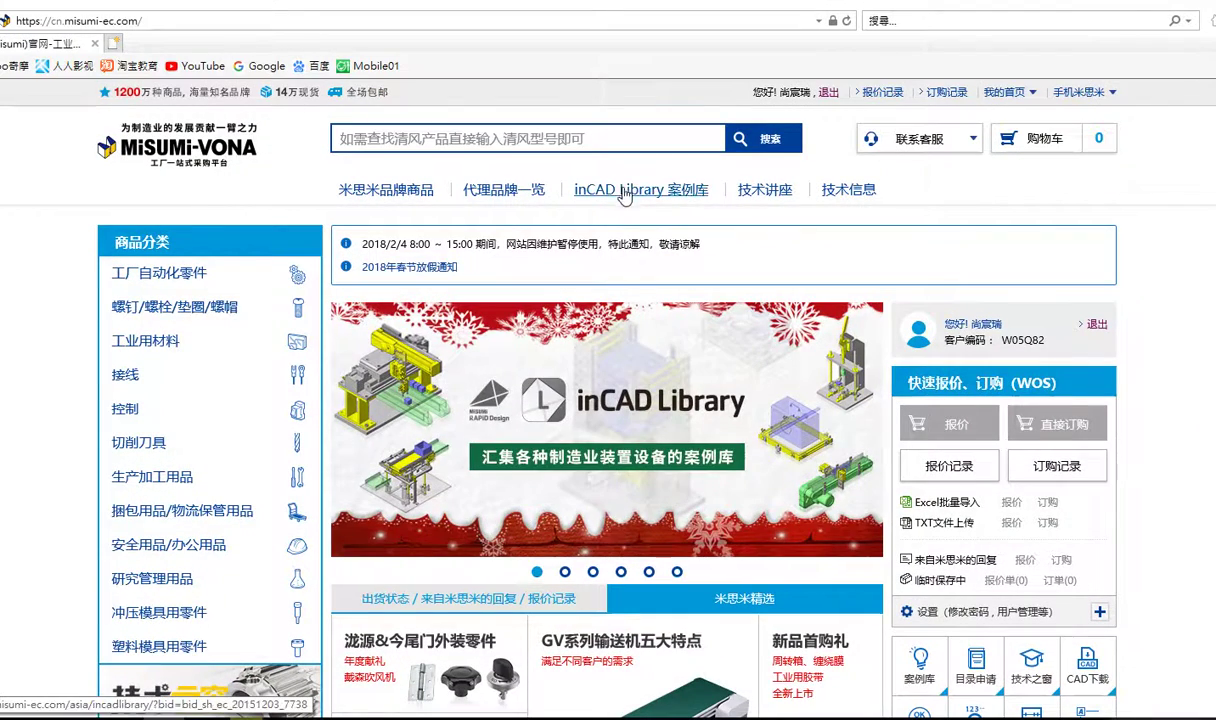
- Open the inCAD Library case collection, browse its 638 example thumbnails, and restore down the browser
{"action": "left_click", "coordinate": [623, 190]}
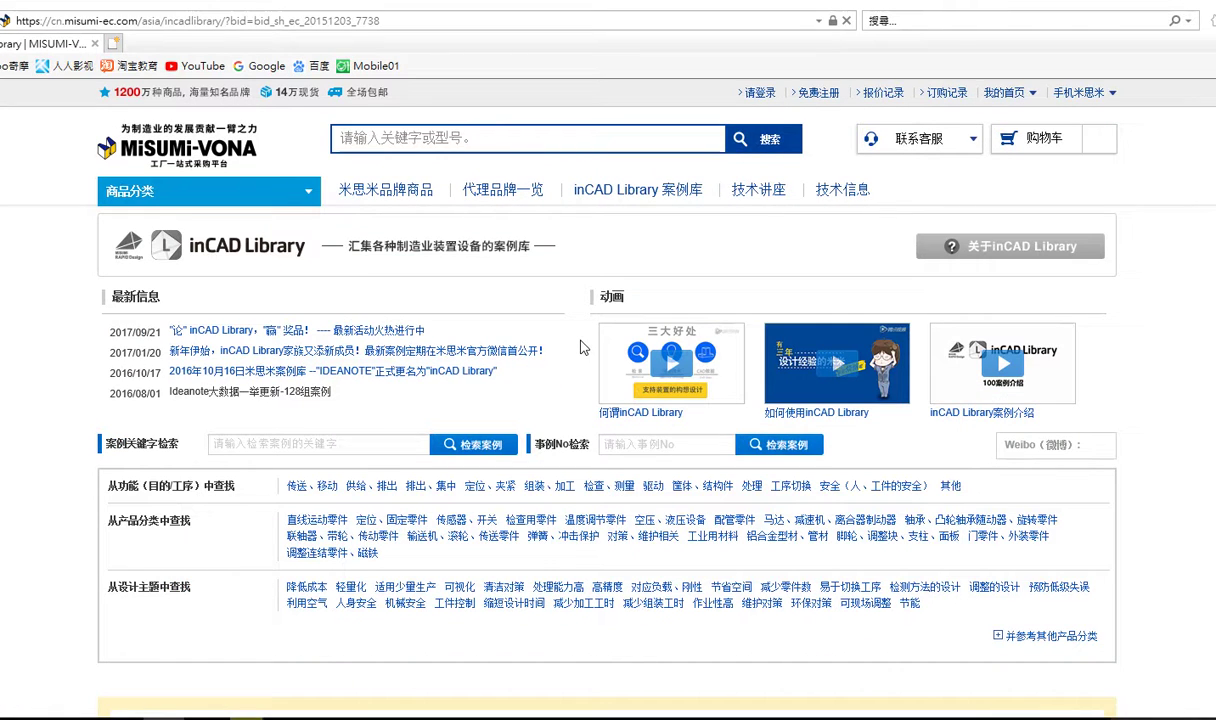
{"action": "scroll", "coordinate": [583, 347], "scroll_direction": "down", "scroll_amount": 3}
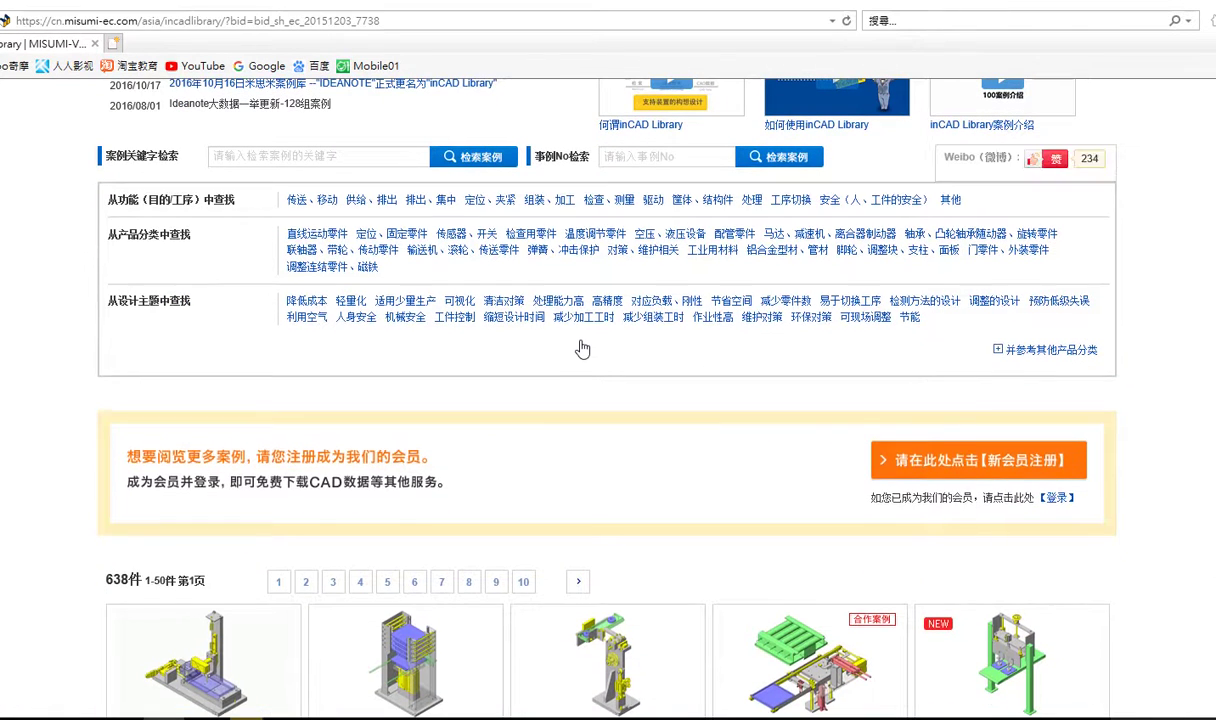
{"action": "scroll", "coordinate": [583, 347], "scroll_direction": "down", "scroll_amount": 4}
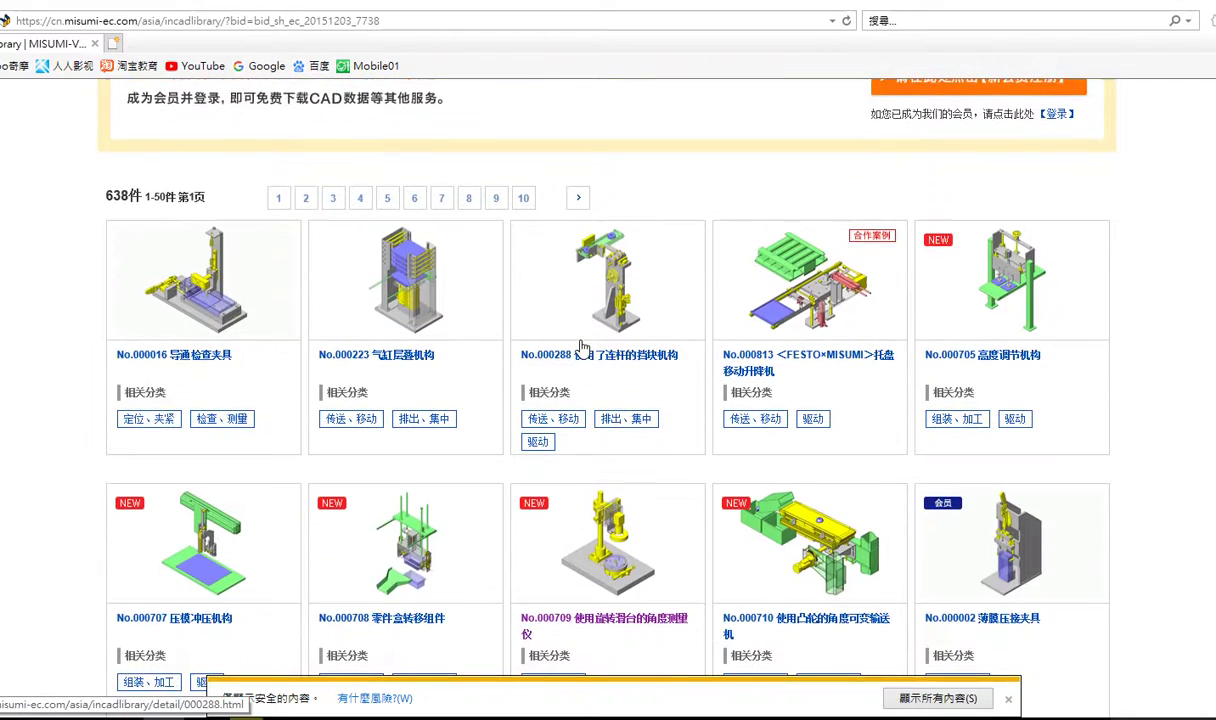
{"action": "scroll", "coordinate": [583, 347], "scroll_direction": "down", "scroll_amount": 1}
{"action": "scroll", "coordinate": [583, 347], "scroll_direction": "down", "scroll_amount": 1}
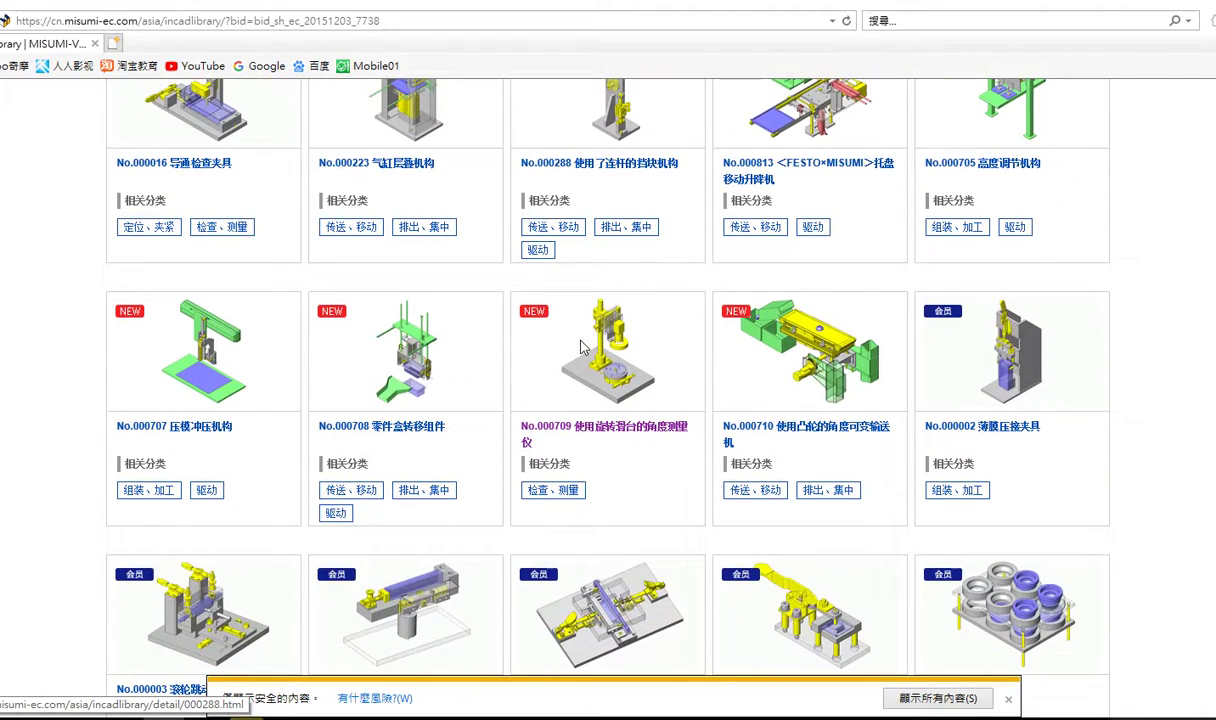
{"action": "scroll", "coordinate": [583, 347], "scroll_direction": "down", "scroll_amount": 1}
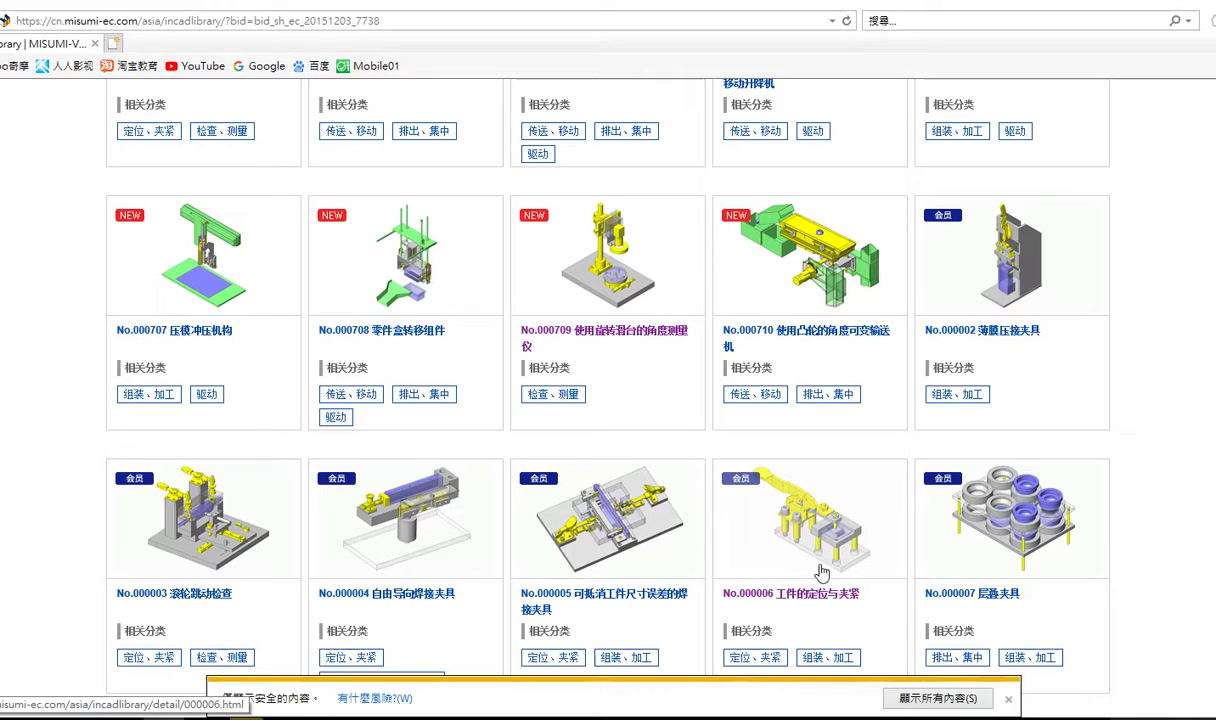
{"action": "scroll", "coordinate": [820, 572], "scroll_direction": "down", "scroll_amount": 3}
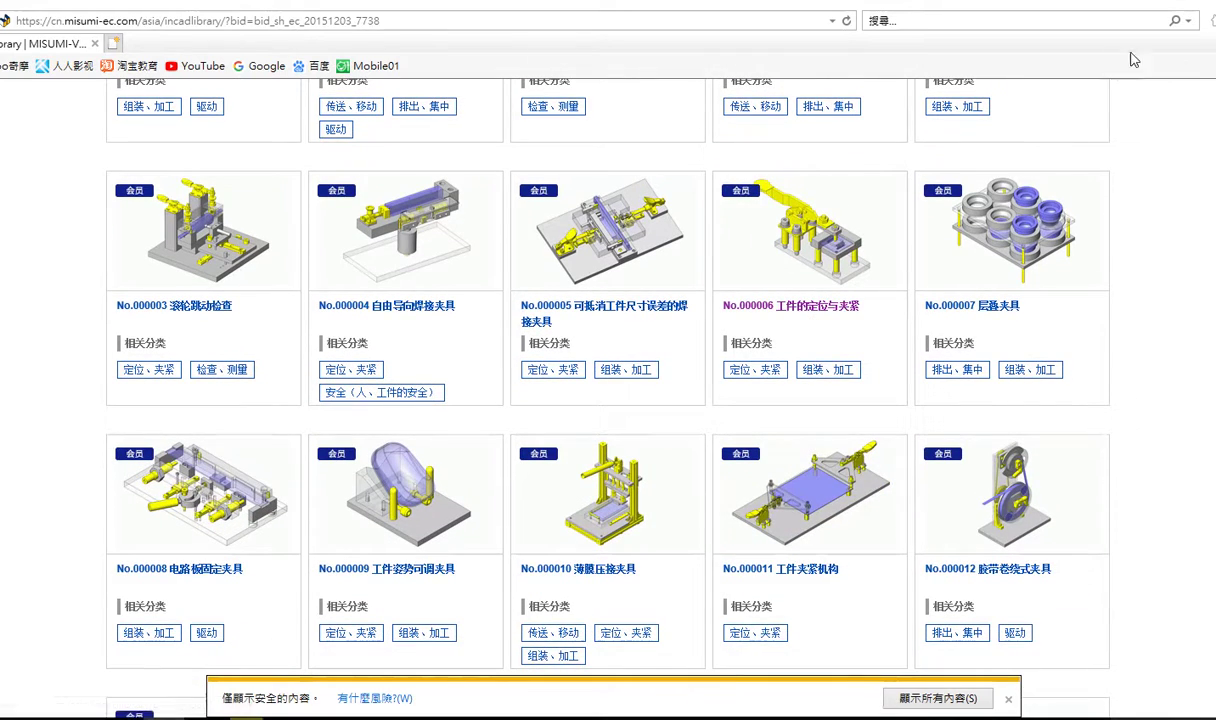
{"action": "left_click", "coordinate": [1188, 12]}
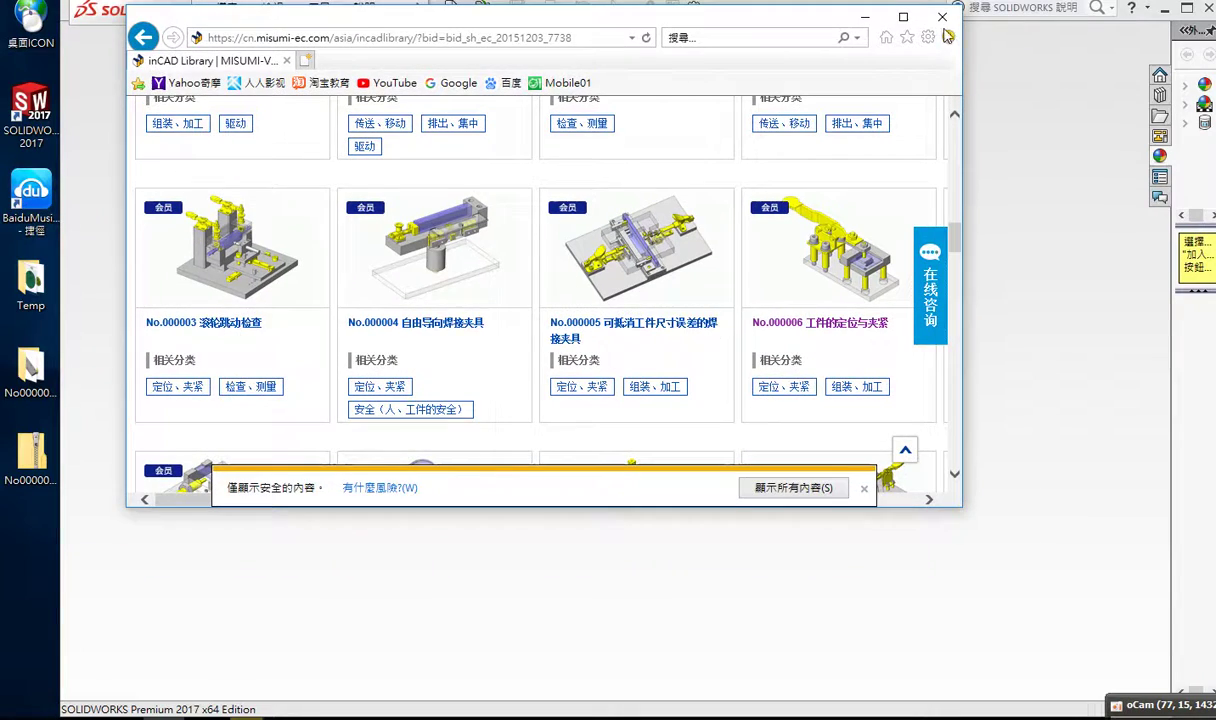
- Close the browser and open the _0006_Assy.SLDASM toggle-clamp assembly
{"action": "left_click", "coordinate": [942, 17]}
{"action": "left_click", "coordinate": [231, 8]}
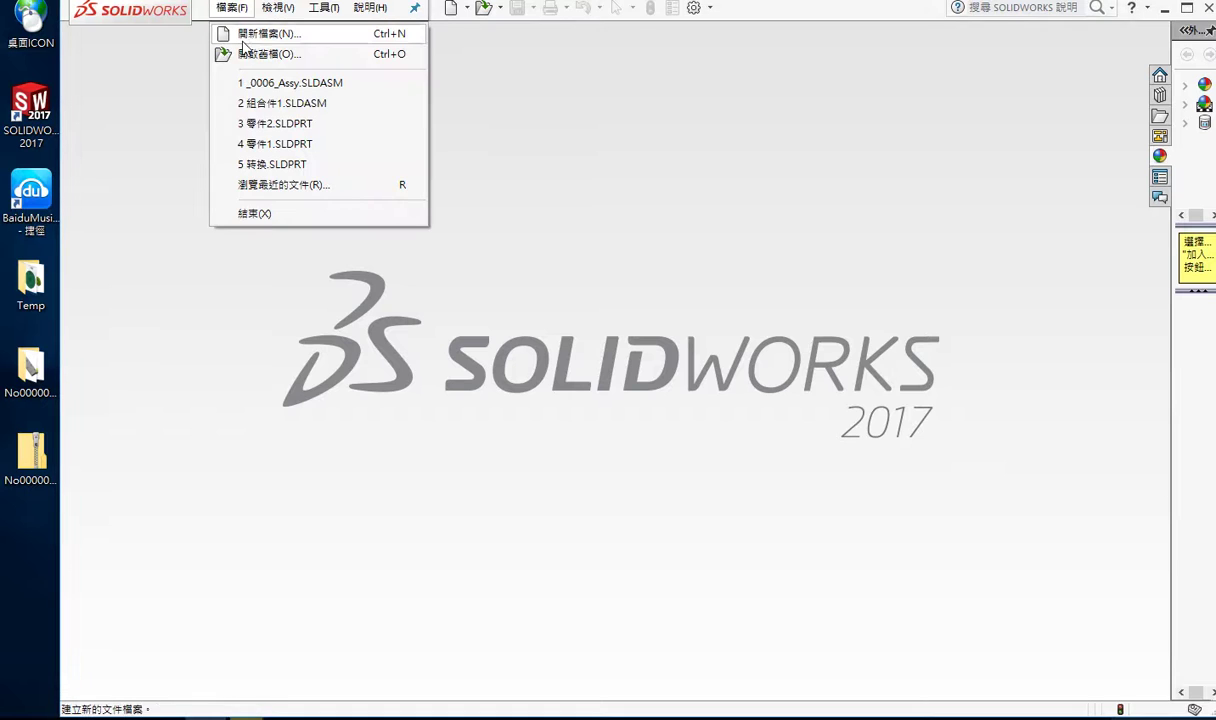
{"action": "left_click", "coordinate": [246, 53]}
{"action": "mouse_move", "coordinate": [420, 298]}
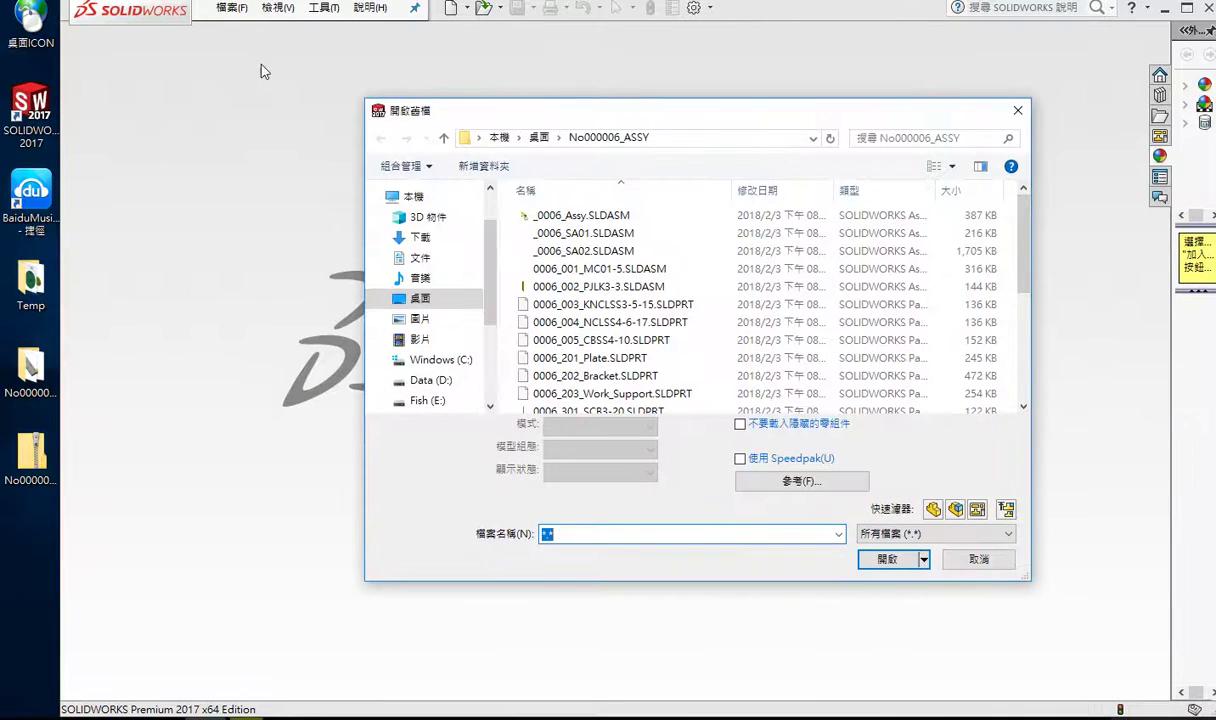
{"action": "double_click", "coordinate": [576, 216]}
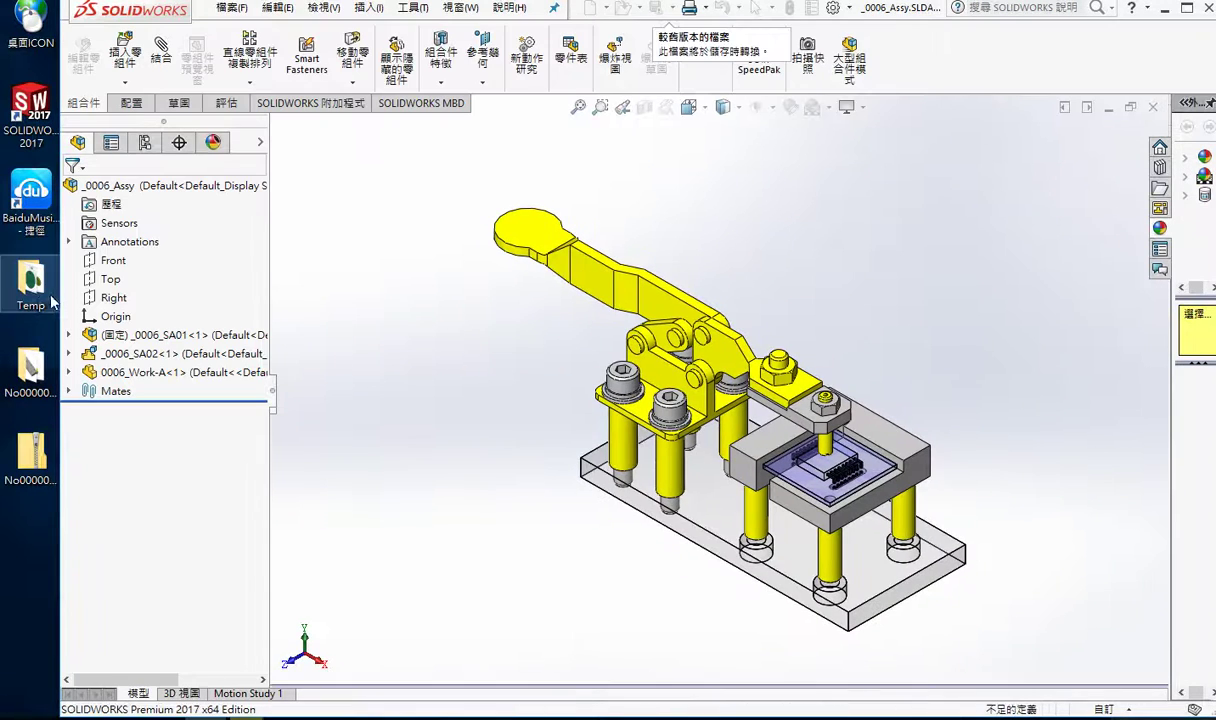
- Widen the SOLIDWORKS window to the screen edge and show the Motion Study 1 timeline
{"action": "left_click_drag", "start_coordinate": [60, 292], "coordinate": [5, 293]}
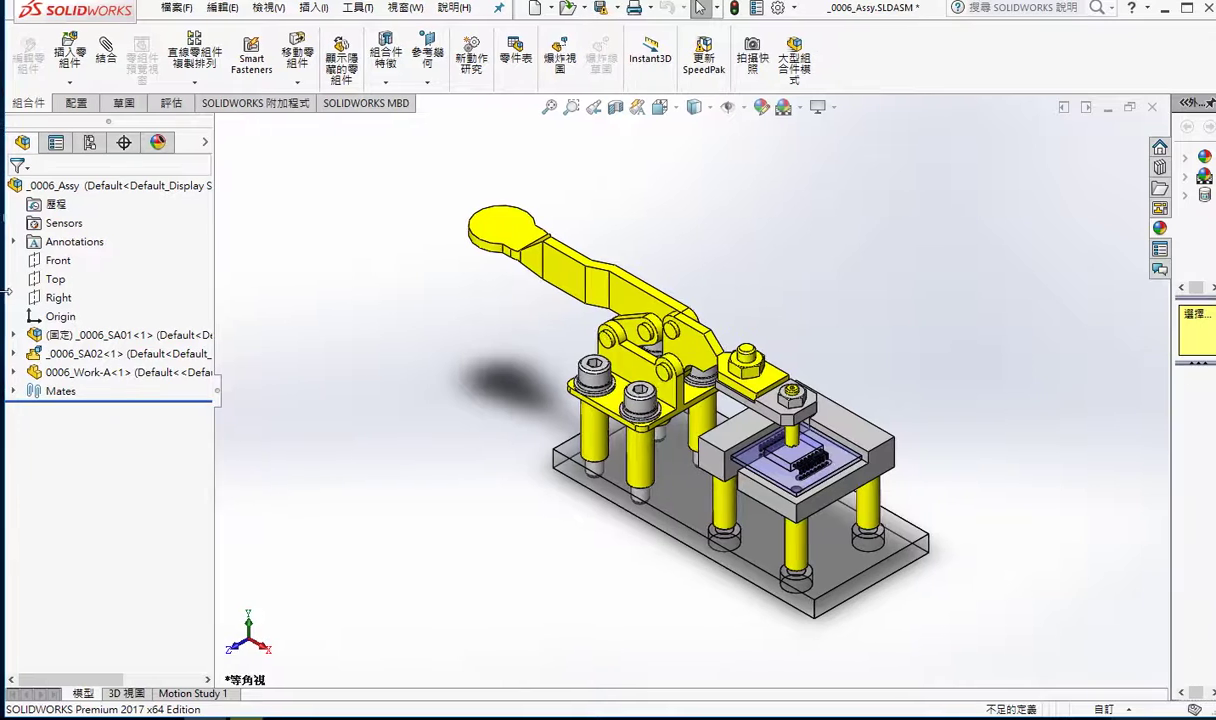
{"action": "scroll", "coordinate": [598, 466], "scroll_direction": "down", "scroll_amount": 5}
{"action": "scroll", "coordinate": [620, 480], "scroll_direction": "up", "scroll_amount": 8}
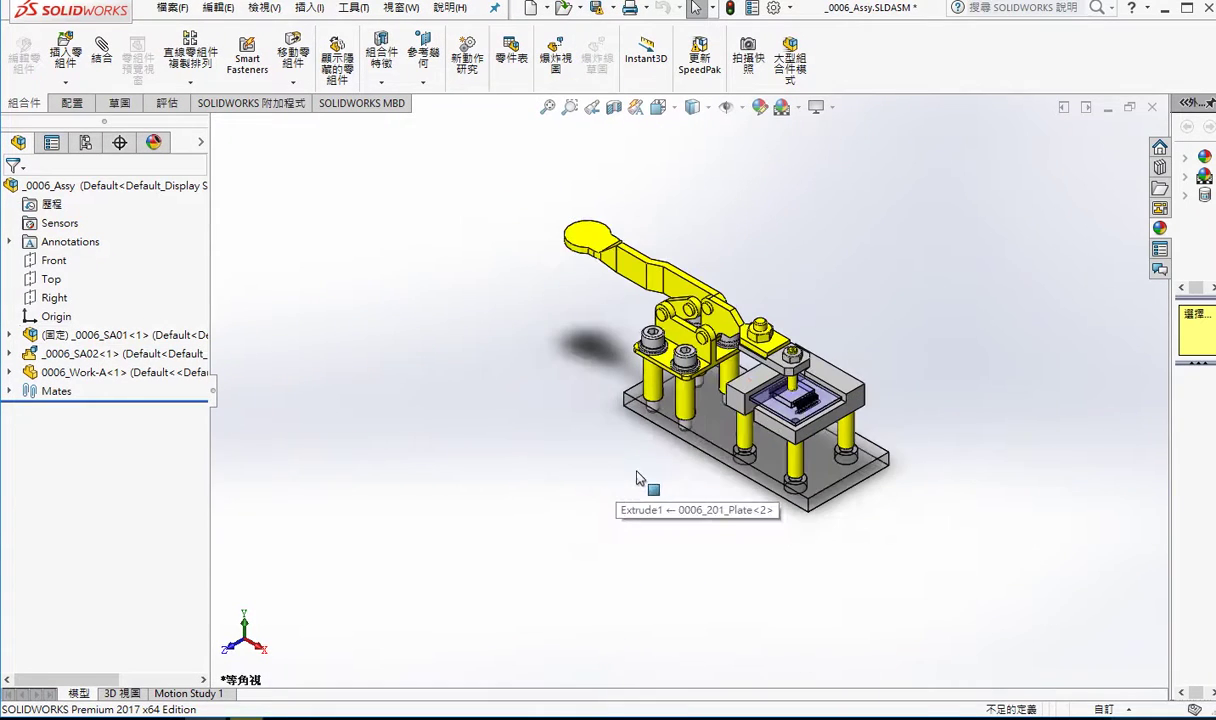
{"action": "left_click", "coordinate": [186, 693]}
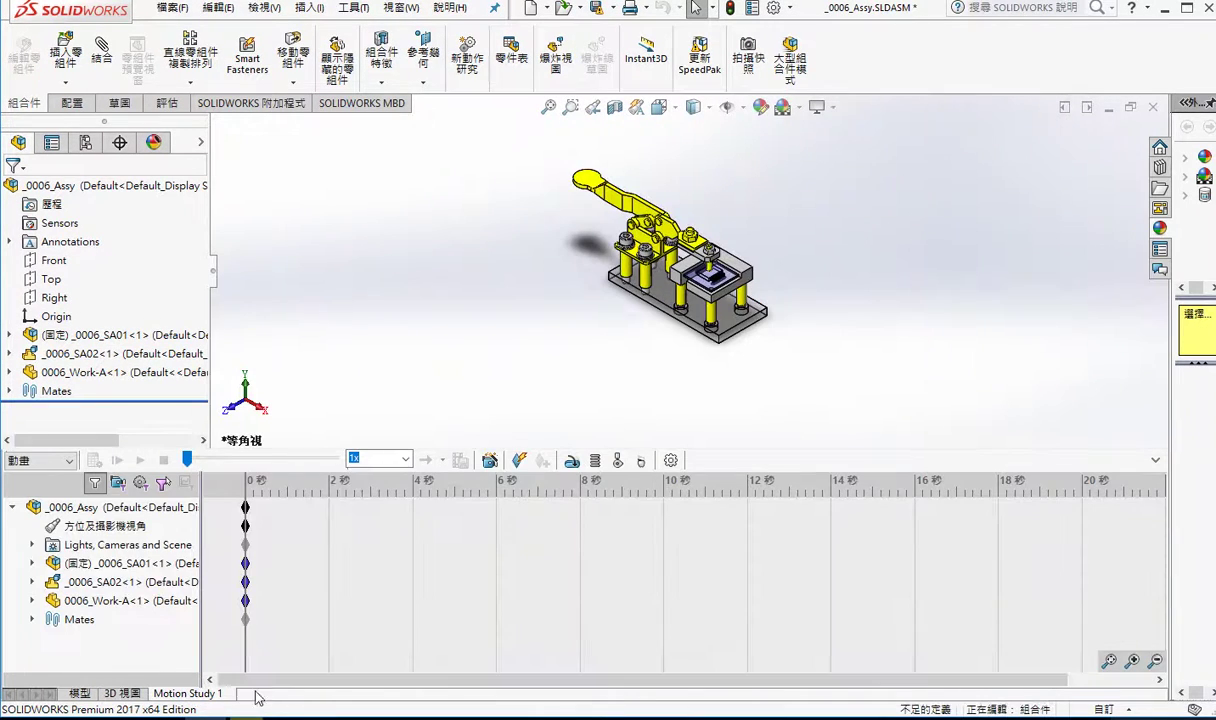
- Zoom in on the fixture and select the clamp lever and its knob face
{"action": "scroll", "coordinate": [700, 300], "scroll_direction": "up", "scroll_amount": 2}
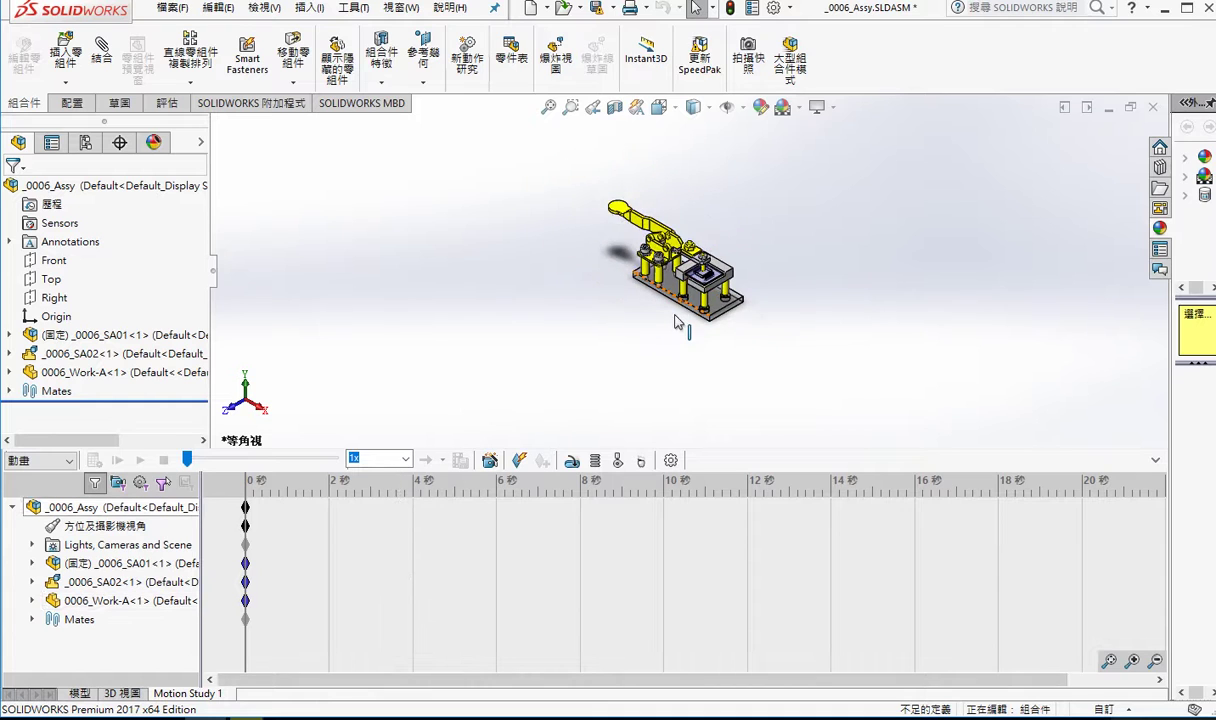
{"action": "scroll", "coordinate": [680, 320], "scroll_direction": "down", "scroll_amount": 2}
{"action": "scroll", "coordinate": [668, 340], "scroll_direction": "down", "scroll_amount": 3}
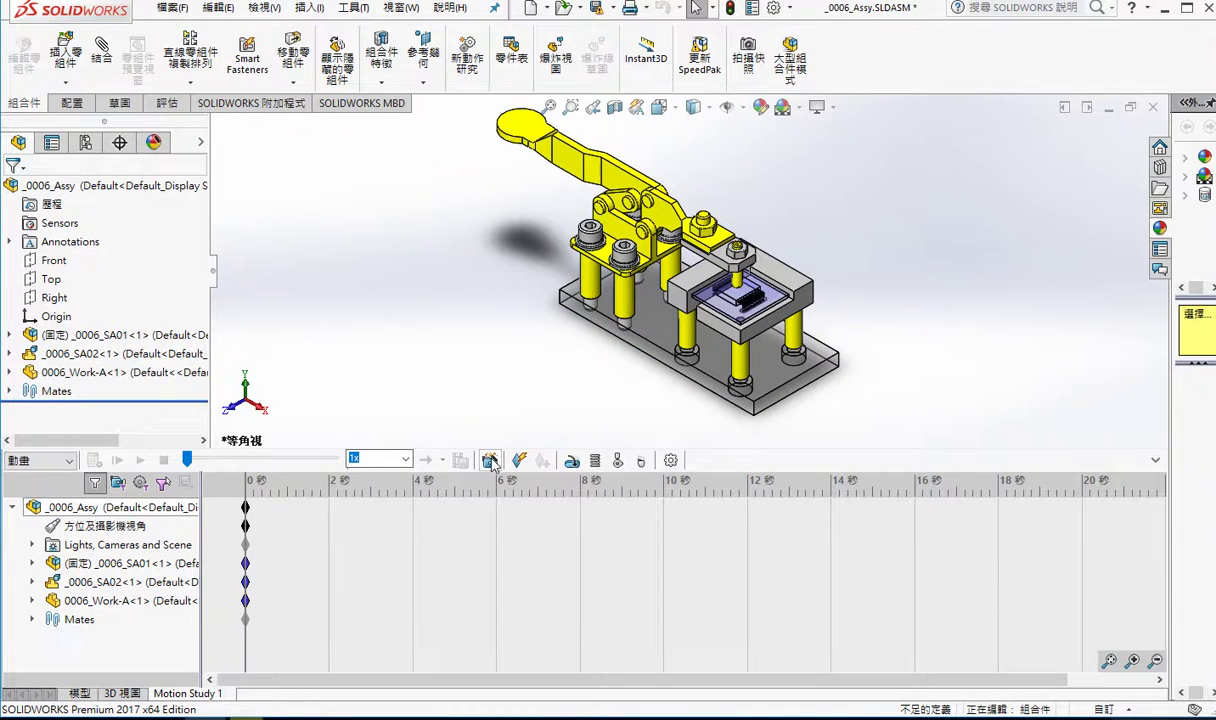
{"action": "left_click", "coordinate": [533, 143]}
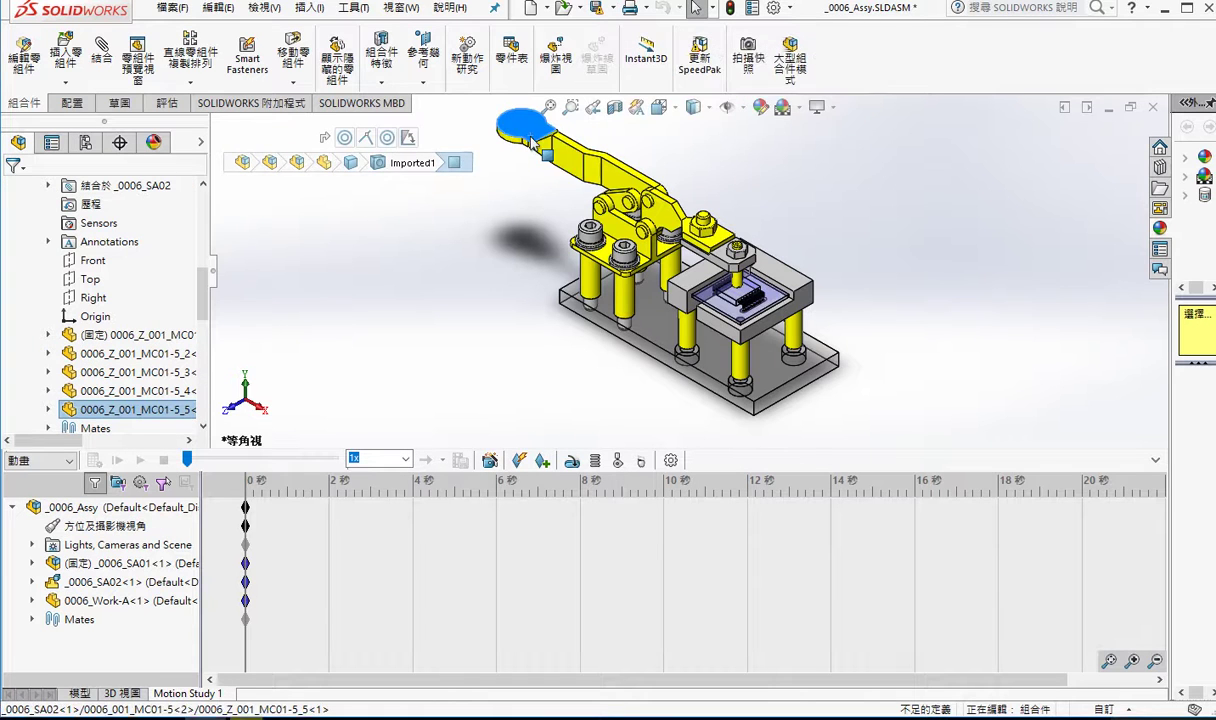
{"action": "left_click", "coordinate": [546, 146]}
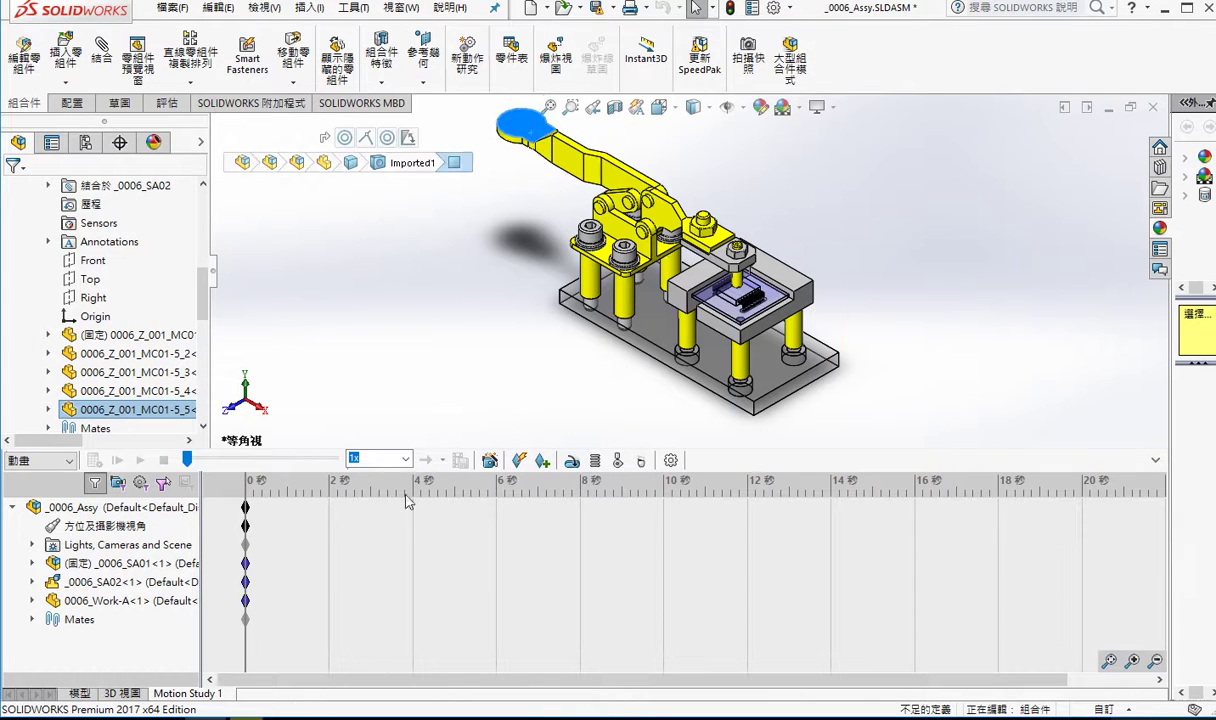
- Confirm the lever is the _0006_SA02 subassembly in the design tree, then clear the selection
{"action": "left_click", "coordinate": [82, 582]}
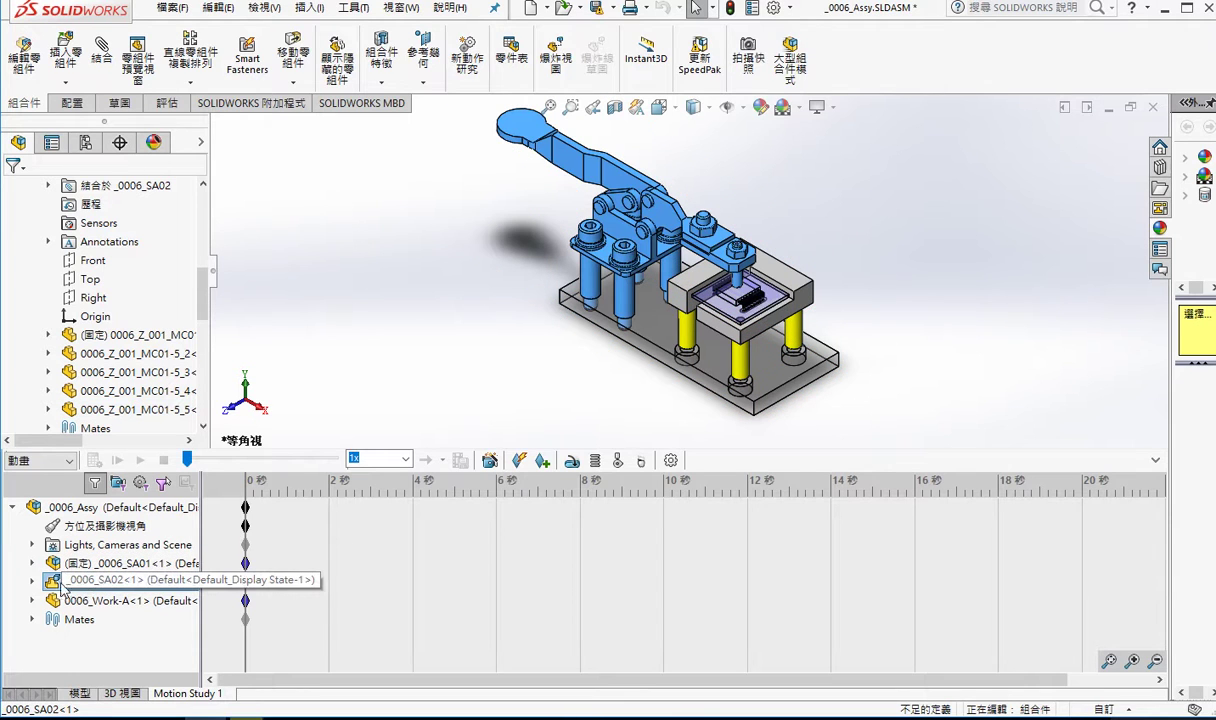
{"action": "left_click", "coordinate": [75, 582]}
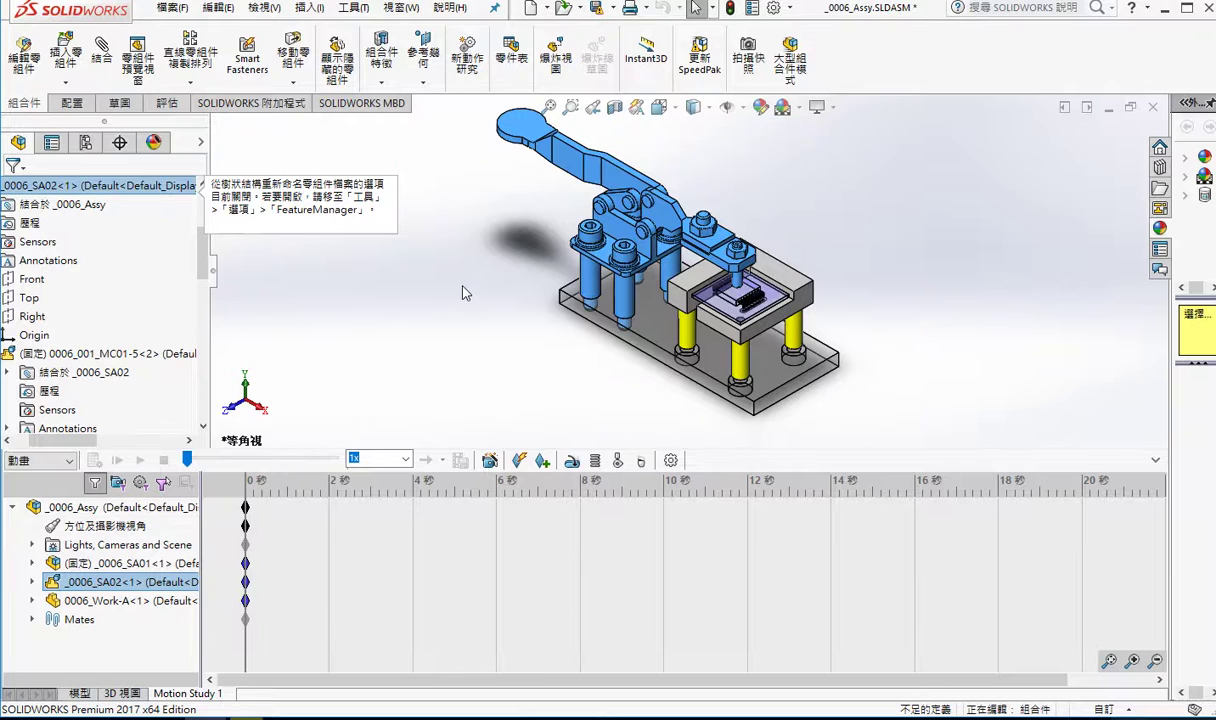
{"action": "left_click", "coordinate": [447, 364]}
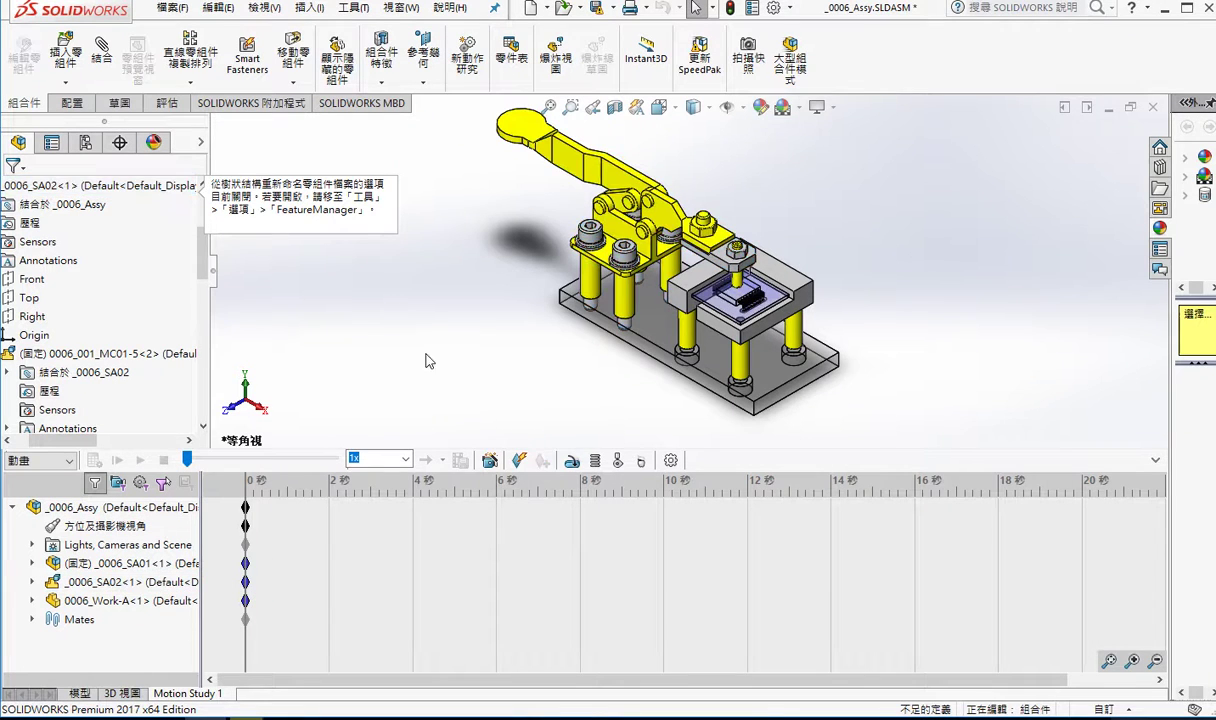
{"action": "left_click", "coordinate": [292, 83]}
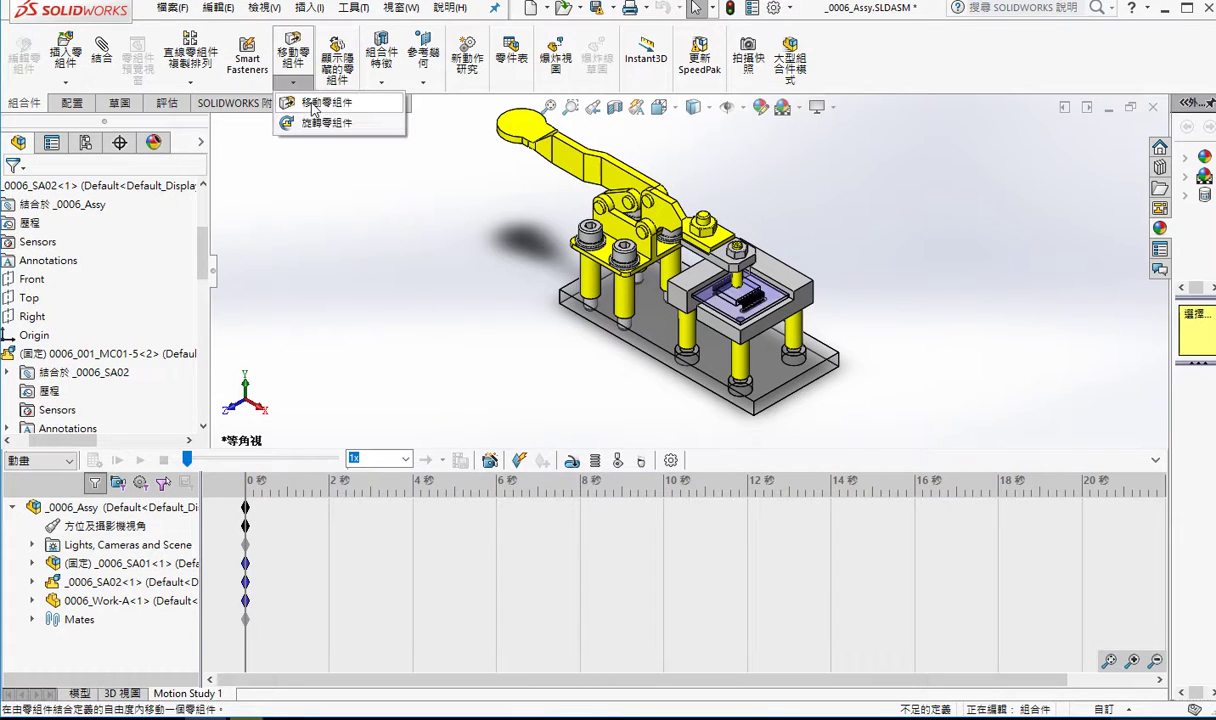
- Swing the clamp handle upward with free Move Component and fit the assembly in view
{"action": "left_click", "coordinate": [313, 104]}
{"action": "left_click_drag", "start_coordinate": [510, 125], "coordinate": [545, 100]}
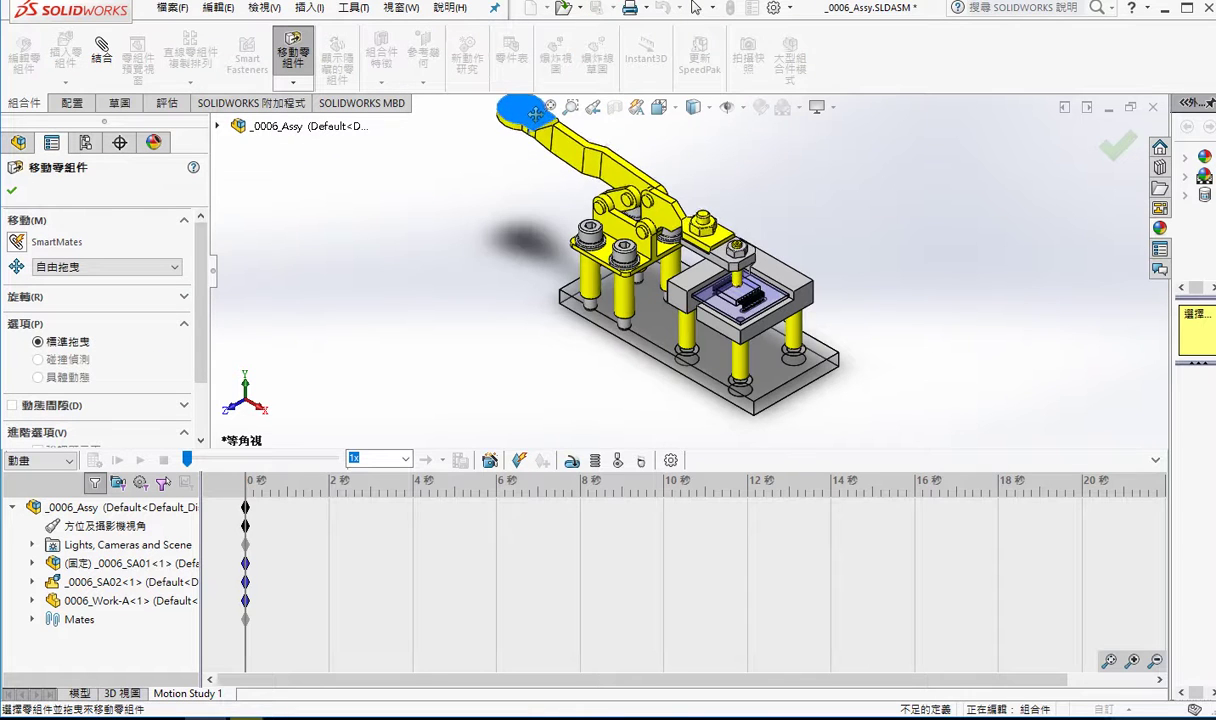
{"action": "left_click", "coordinate": [547, 104]}
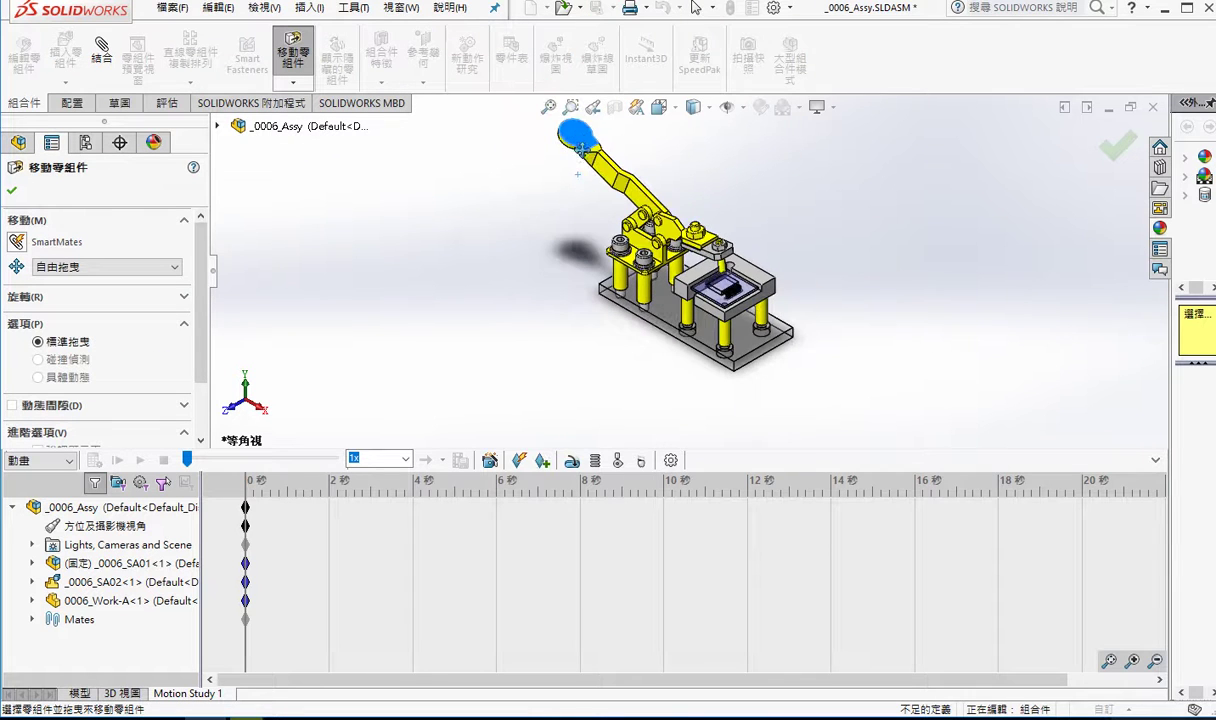
{"action": "left_click_drag", "start_coordinate": [580, 148], "coordinate": [578, 122]}
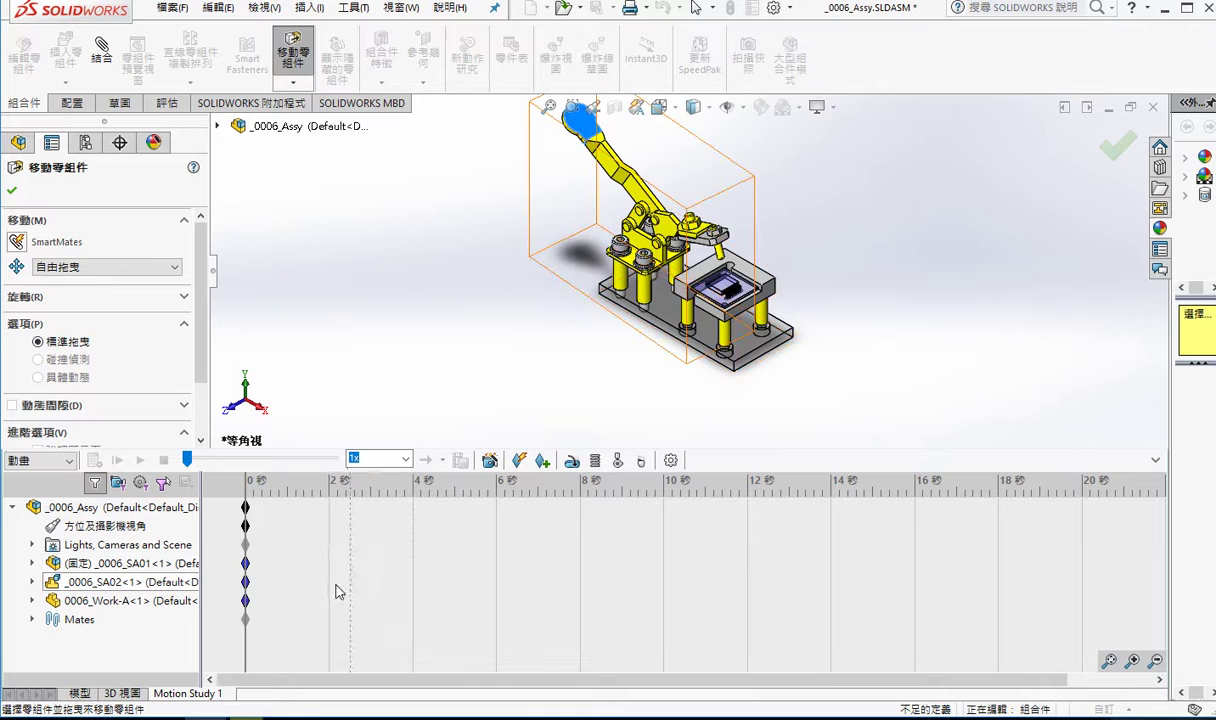
- Place a key at 4 s and drag the handle up into the raised, open pose
{"action": "left_click", "coordinate": [413, 583]}
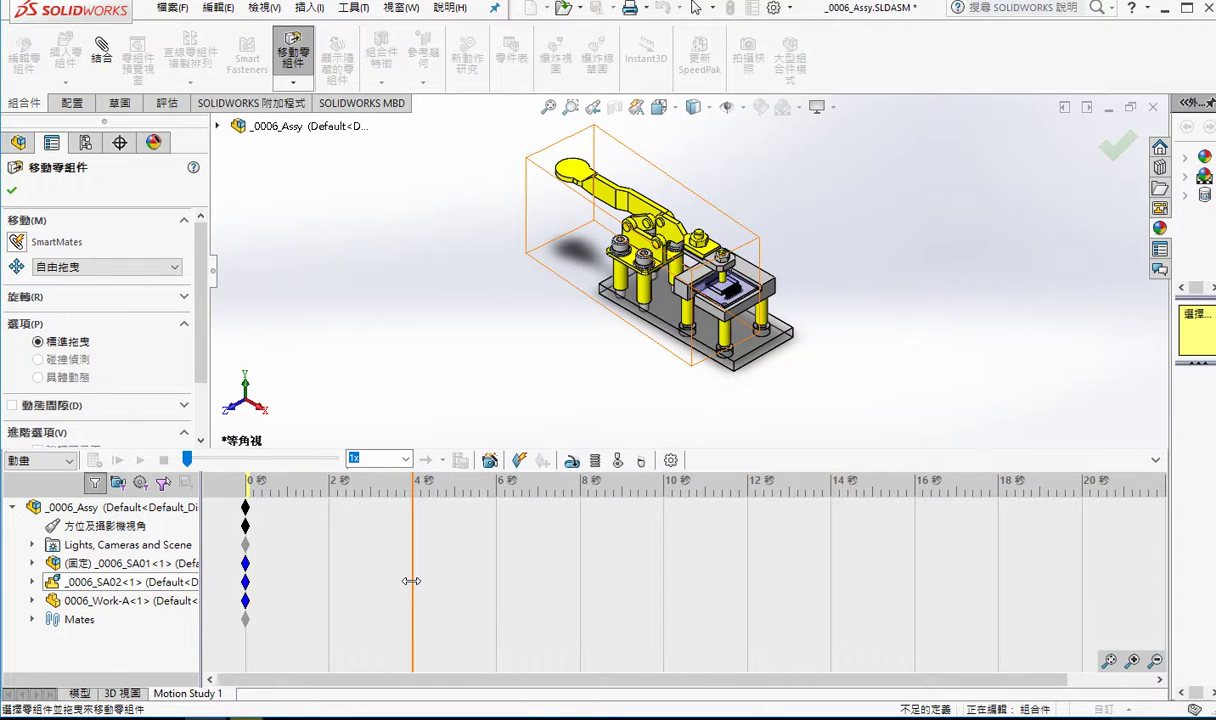
{"action": "right_click", "coordinate": [413, 583]}
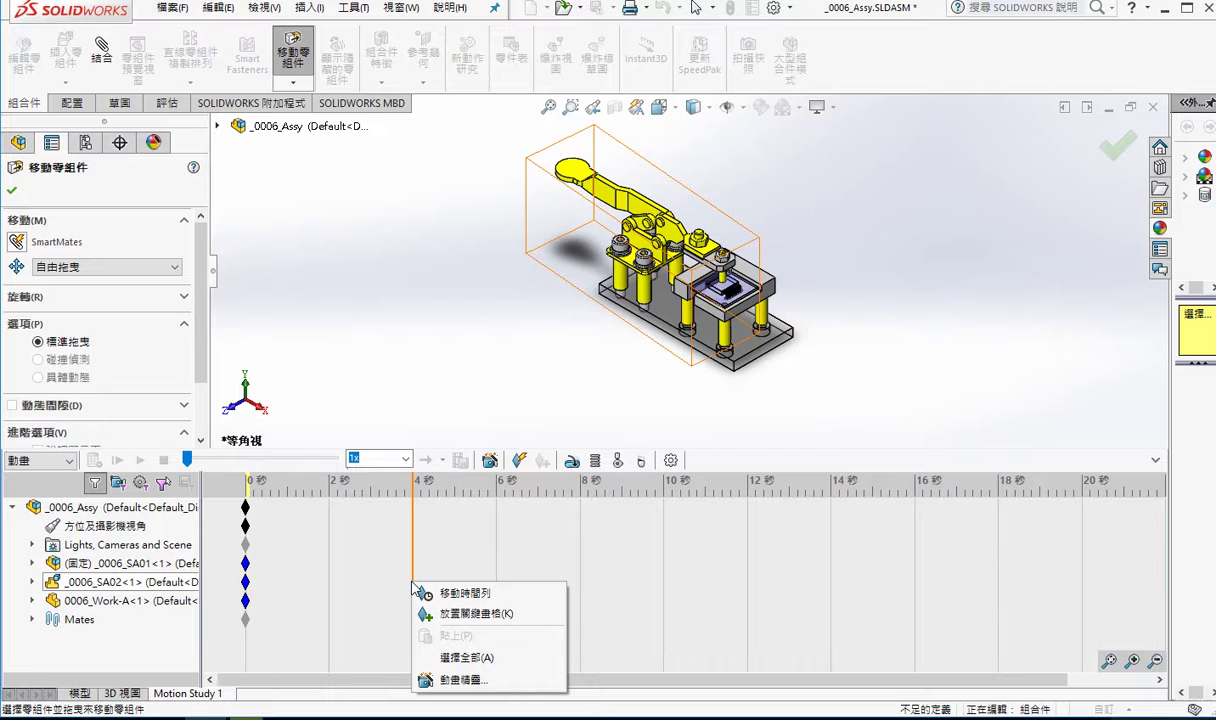
{"action": "left_click", "coordinate": [455, 613]}
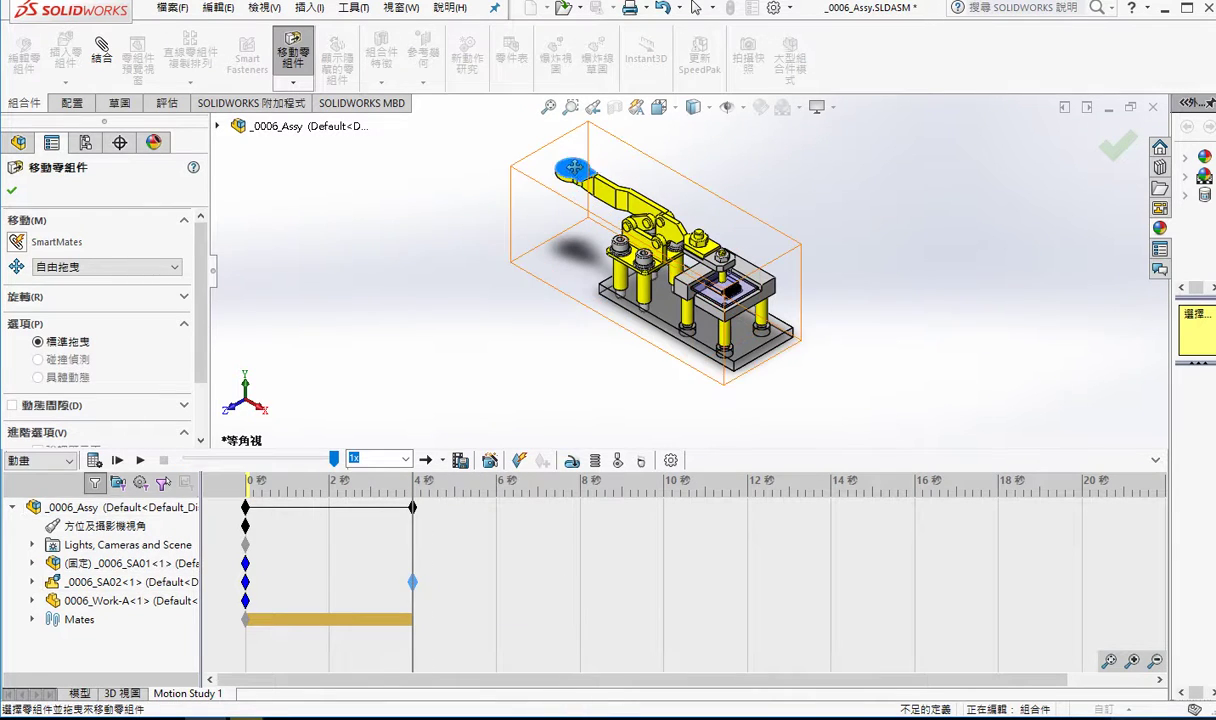
{"action": "left_click_drag", "start_coordinate": [560, 165], "coordinate": [590, 124]}
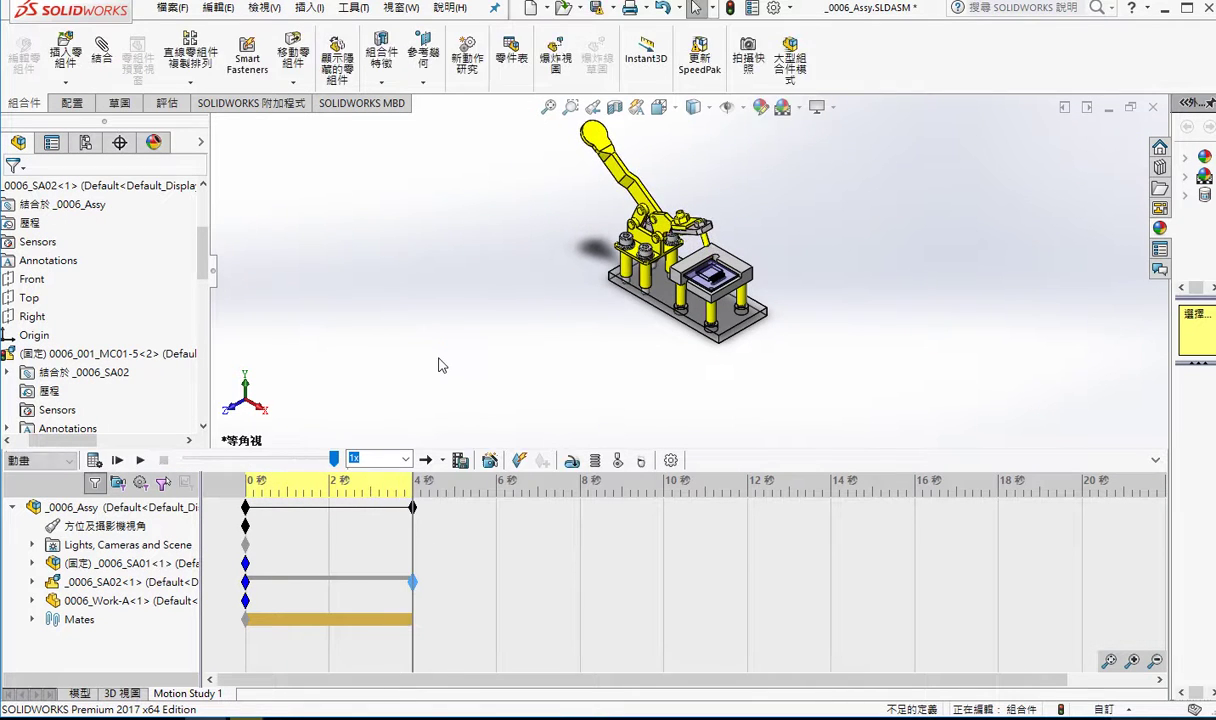
{"action": "mouse_move", "coordinate": [412, 582]}
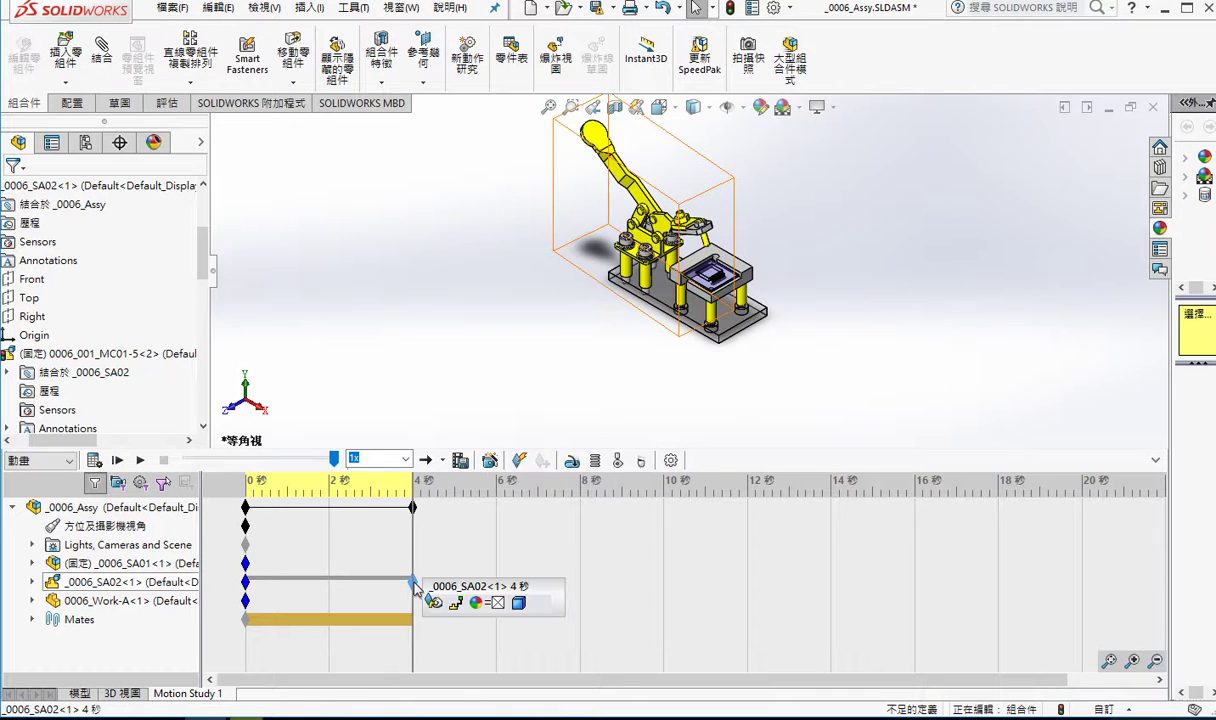
- Copy the _0006_SA02 key from 4 s to 6 s and move the assembly's end key to 6 s
{"action": "left_click_drag", "start_coordinate": [416, 588], "coordinate": [398, 630]}
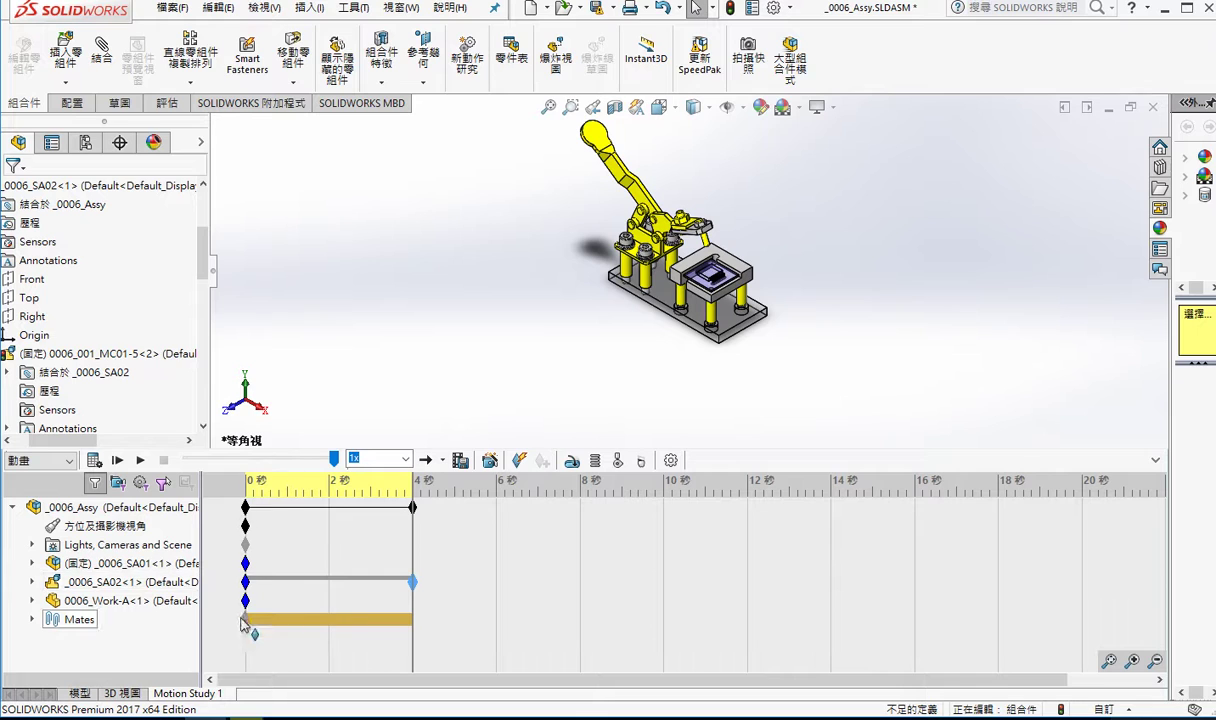
{"action": "left_click", "coordinate": [33, 620]}
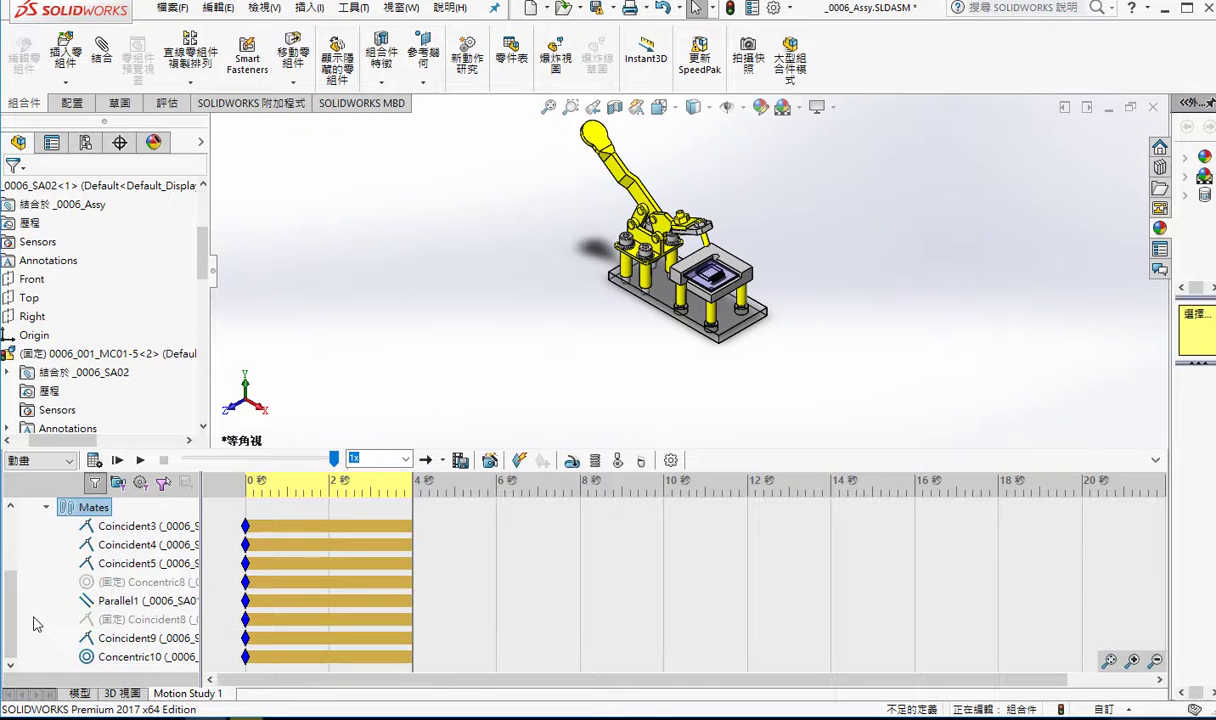
{"action": "left_click", "coordinate": [46, 507]}
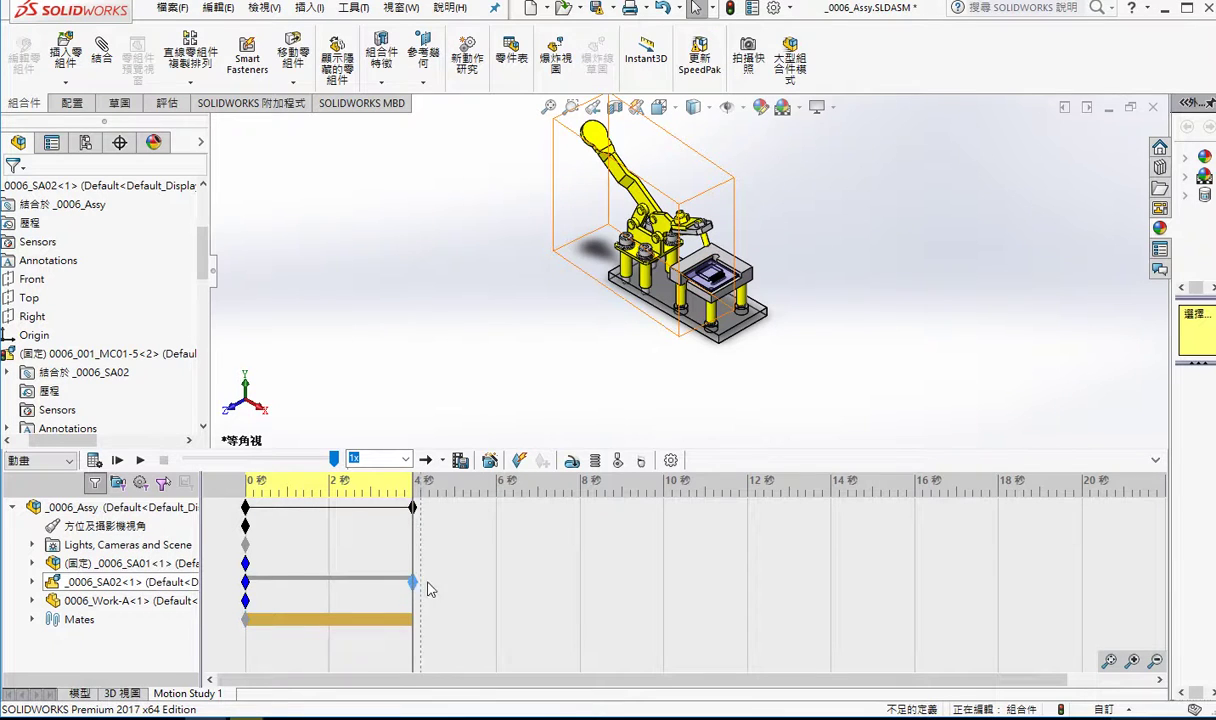
{"action": "left_click_drag", "start_coordinate": [426, 585], "coordinate": [500, 583], "text": "ctrl"}
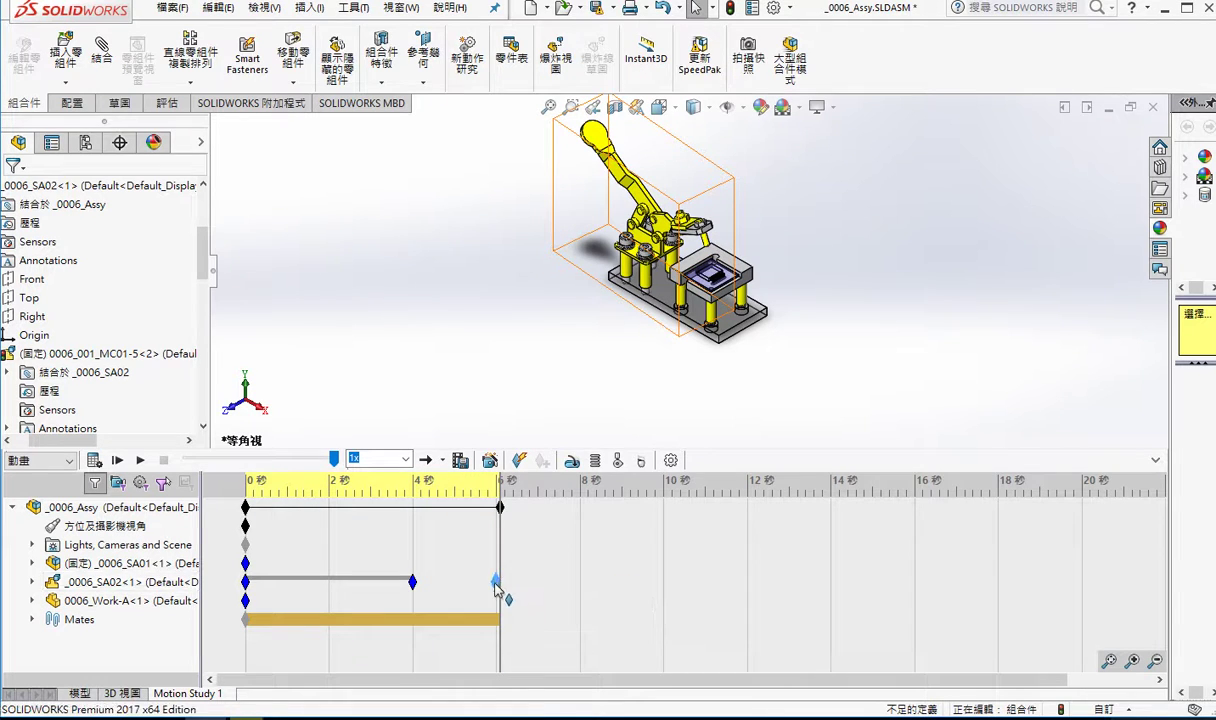
{"action": "key", "text": "ctrl+z"}
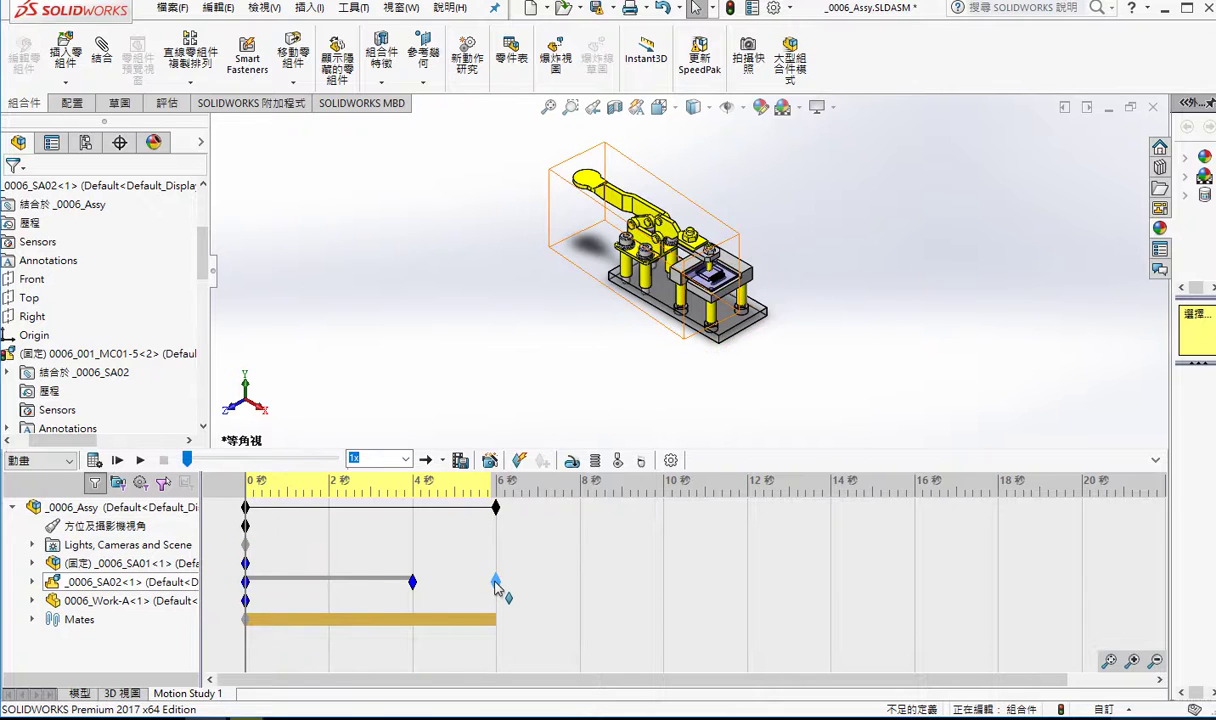
{"action": "mouse_move", "coordinate": [246, 525]}
{"action": "left_mouse_down"}
{"action": "mouse_move", "coordinate": [246, 507]}
{"action": "mouse_move", "coordinate": [496, 507]}
{"action": "mouse_move", "coordinate": [744, 530]}
{"action": "left_mouse_up"}
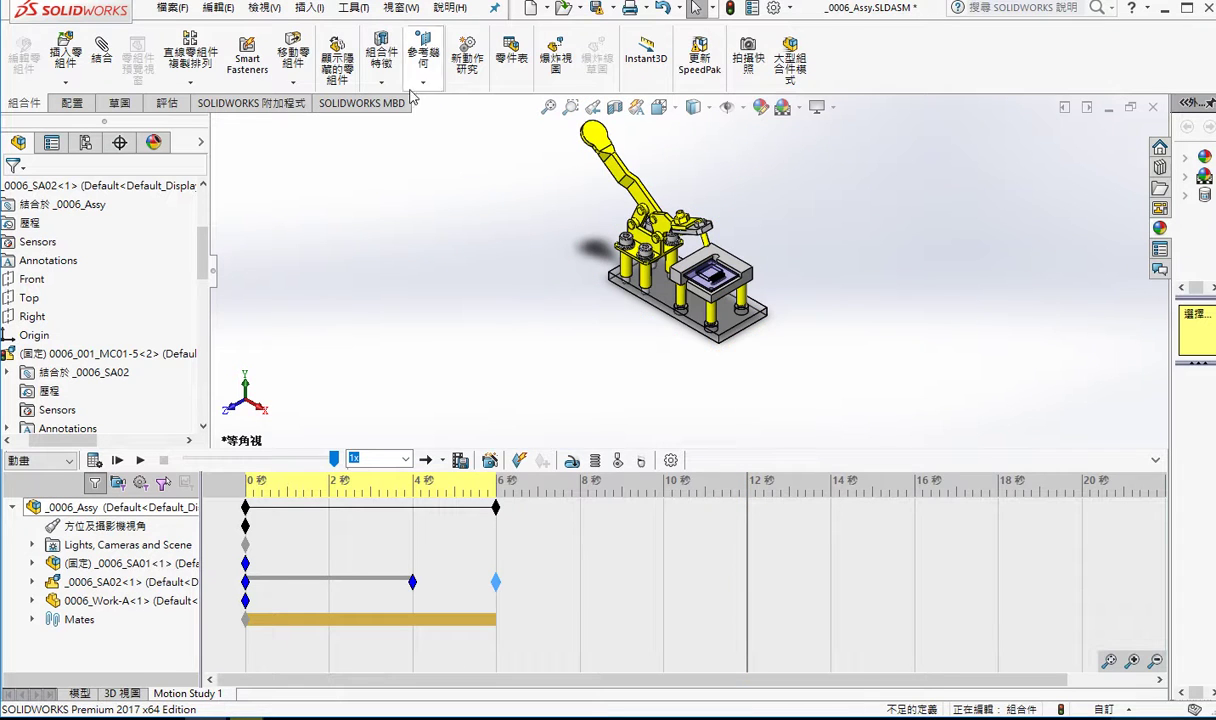
- Drag the clamp handle to a new position, key it at 12 s, and calculate the motion
{"action": "left_click", "coordinate": [293, 82]}
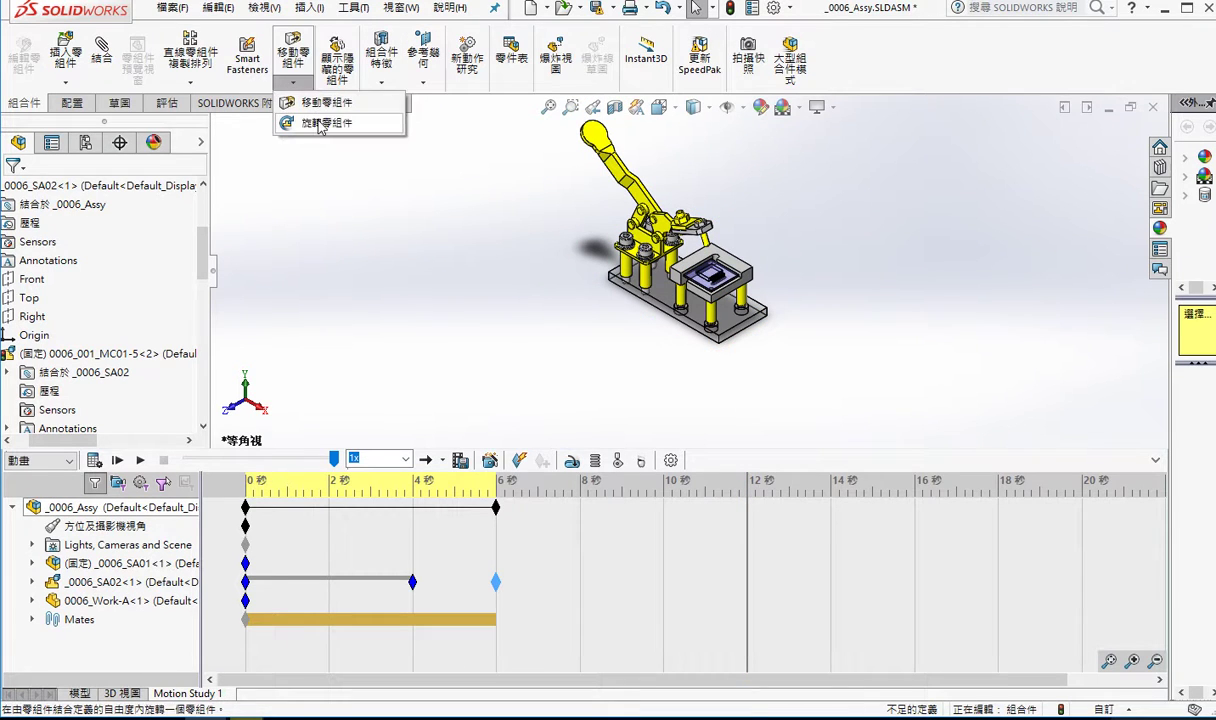
{"action": "left_click", "coordinate": [326, 106]}
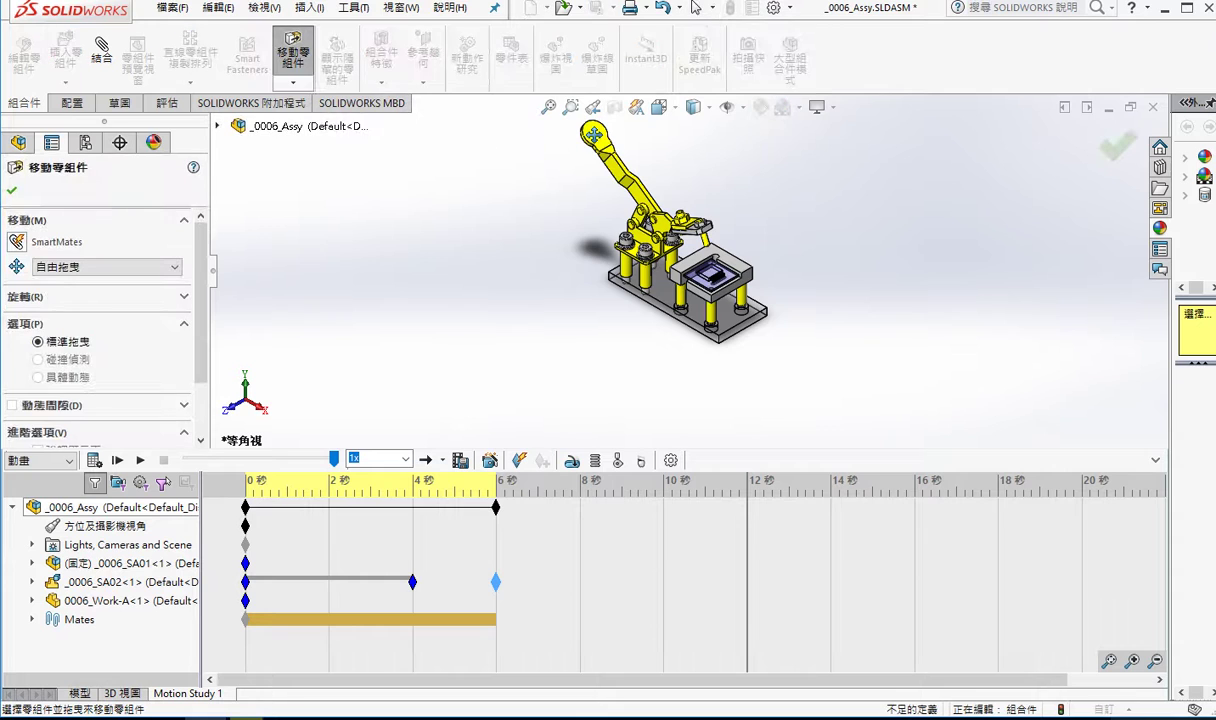
{"action": "left_click_drag", "start_coordinate": [580, 151], "coordinate": [578, 158]}
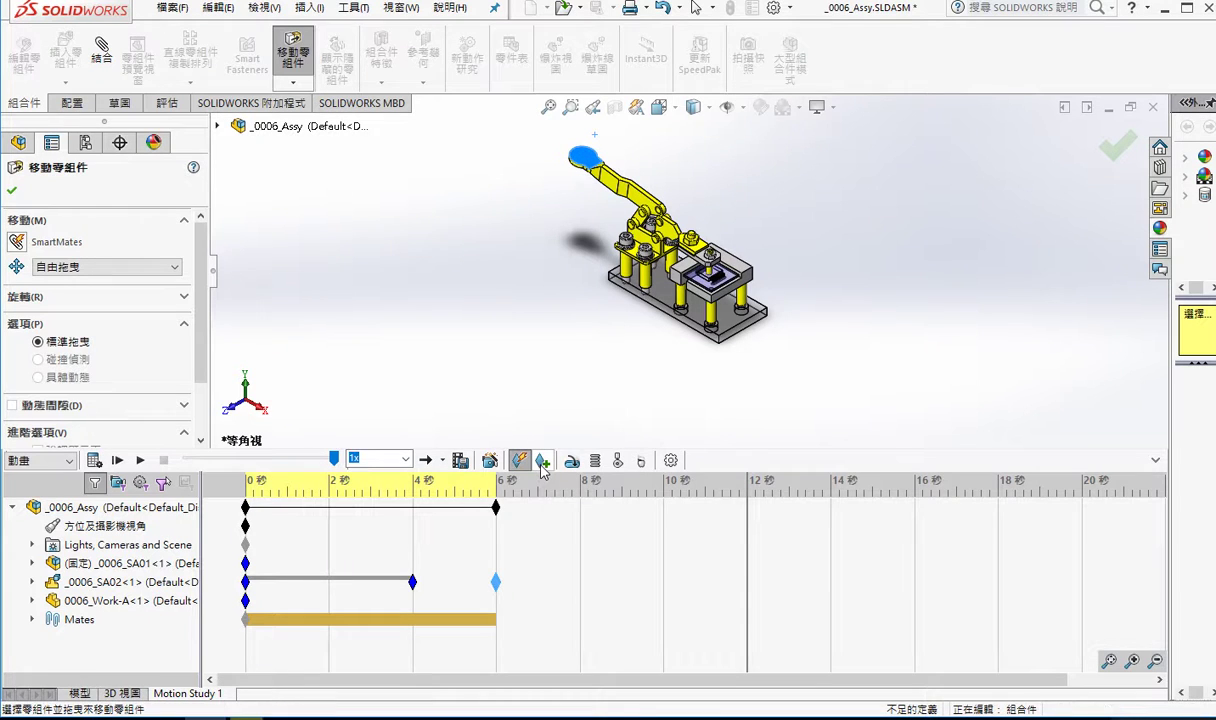
{"action": "left_click", "coordinate": [542, 462]}
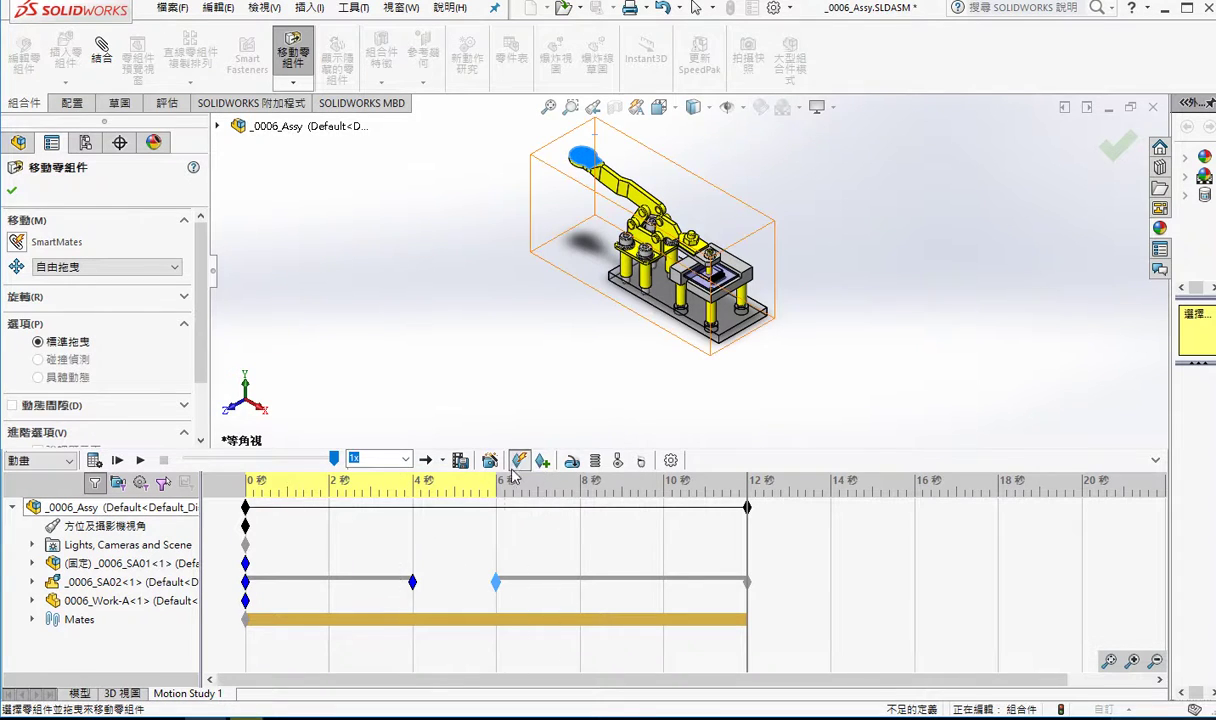
{"action": "left_click", "coordinate": [93, 461]}
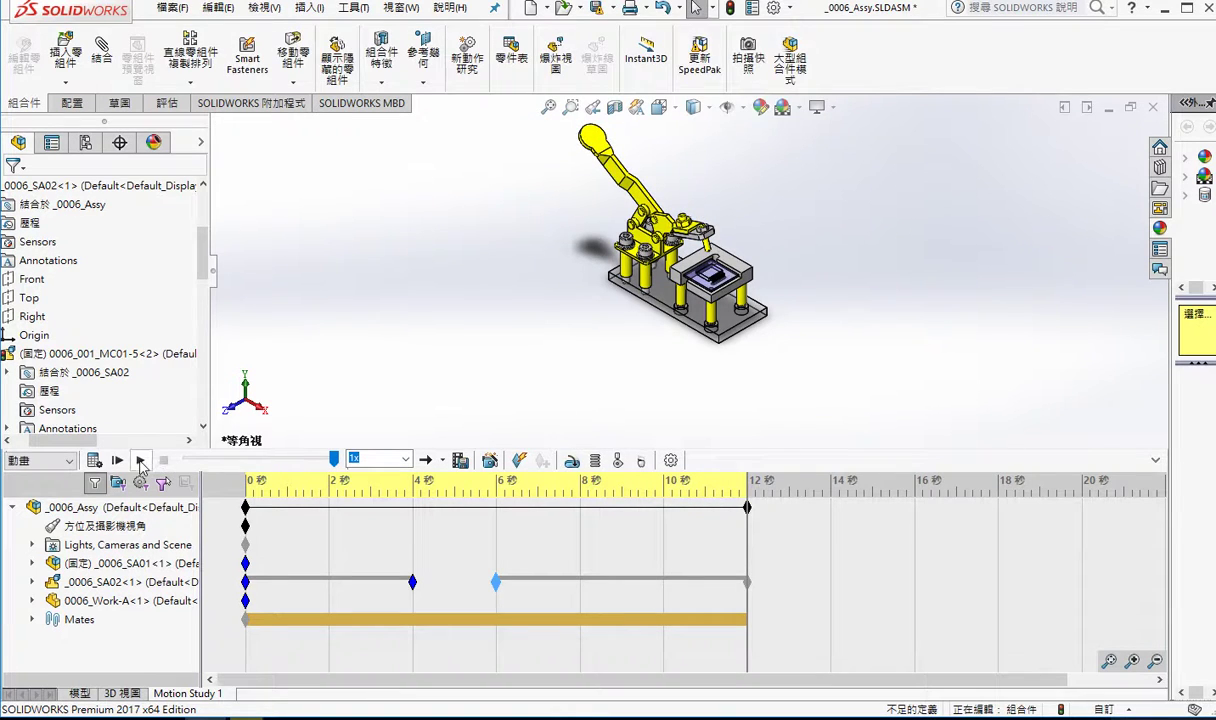
{"action": "left_click", "coordinate": [140, 460]}
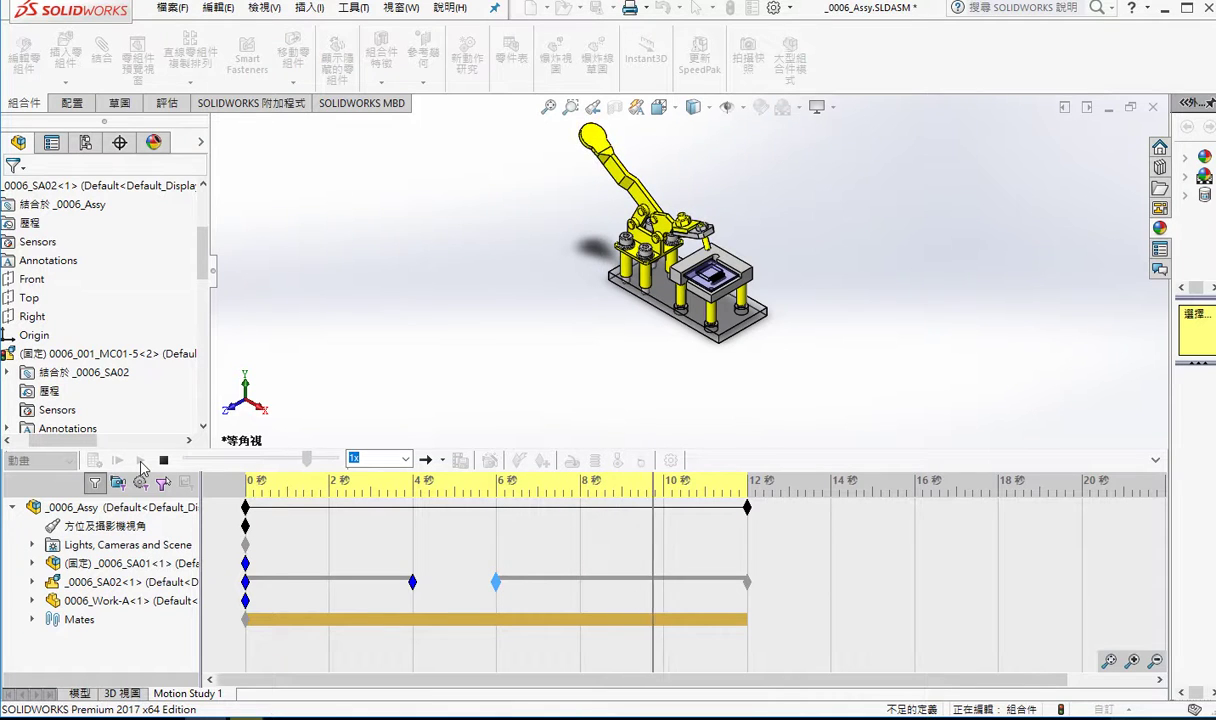
{"action": "left_click", "coordinate": [747, 584]}
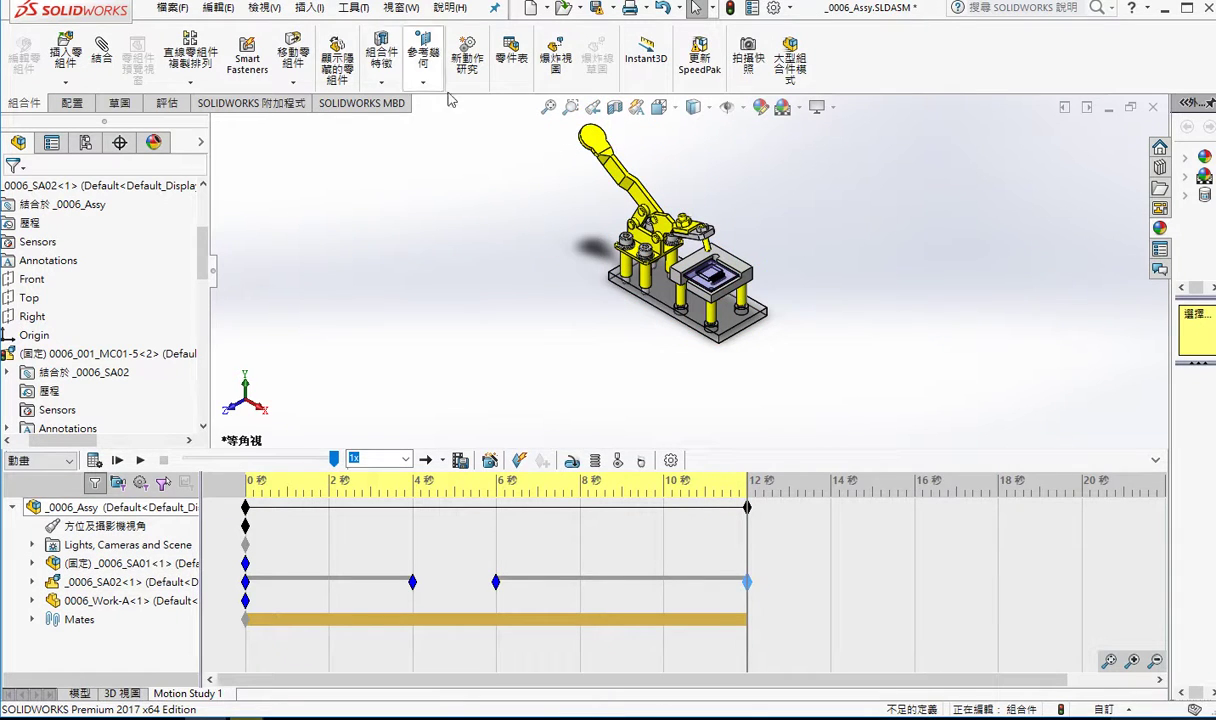
- Swing the clamp handle lower with free Move Component
{"action": "left_click", "coordinate": [189, 85]}
{"action": "left_click", "coordinate": [189, 85]}
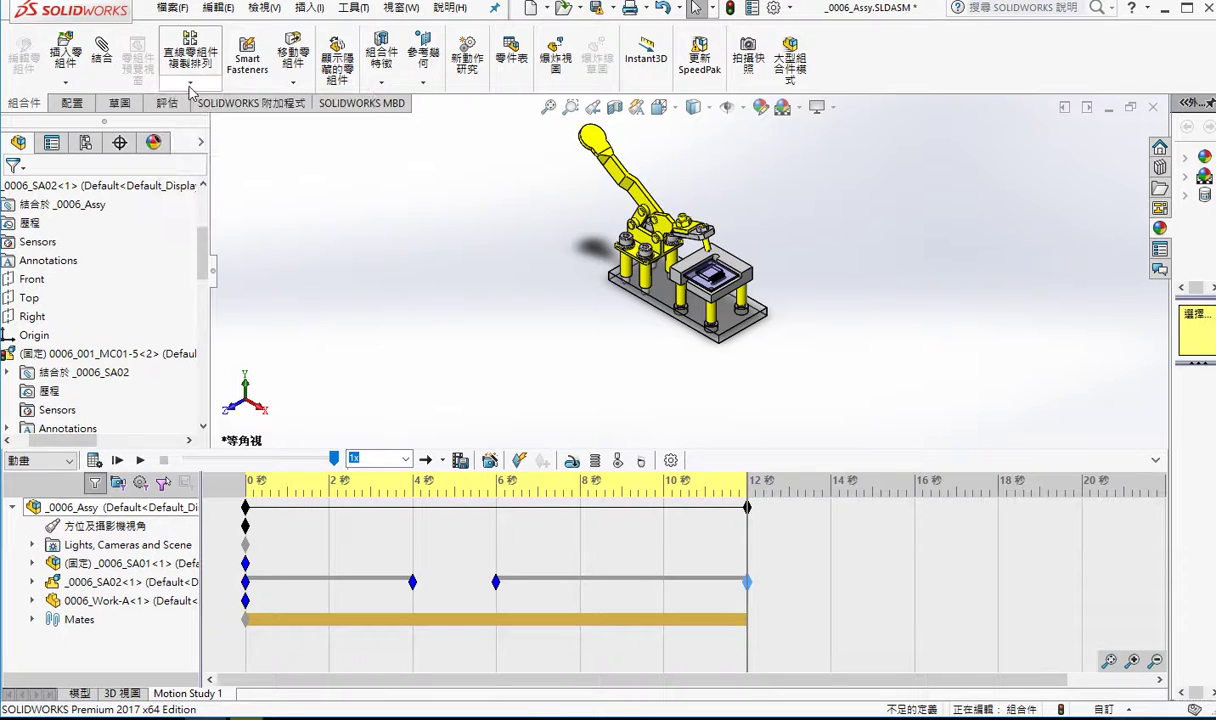
{"action": "left_click", "coordinate": [292, 83]}
{"action": "left_click", "coordinate": [302, 102]}
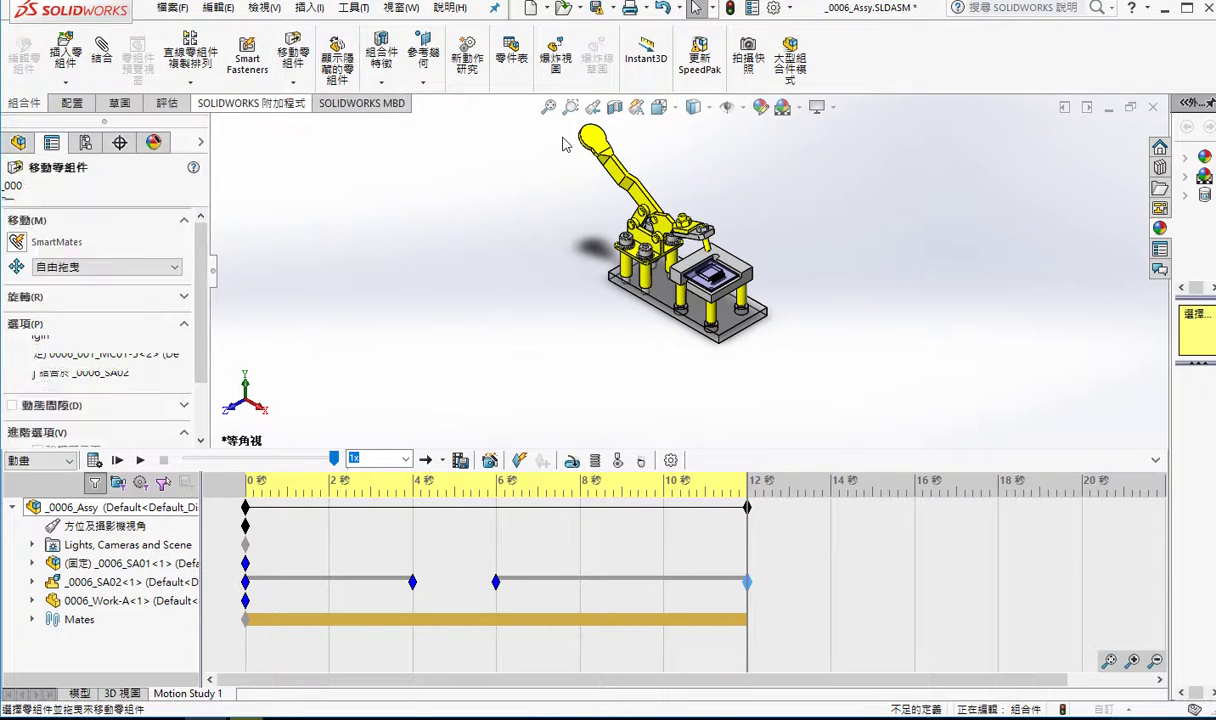
{"action": "left_click_drag", "start_coordinate": [588, 150], "coordinate": [588, 162]}
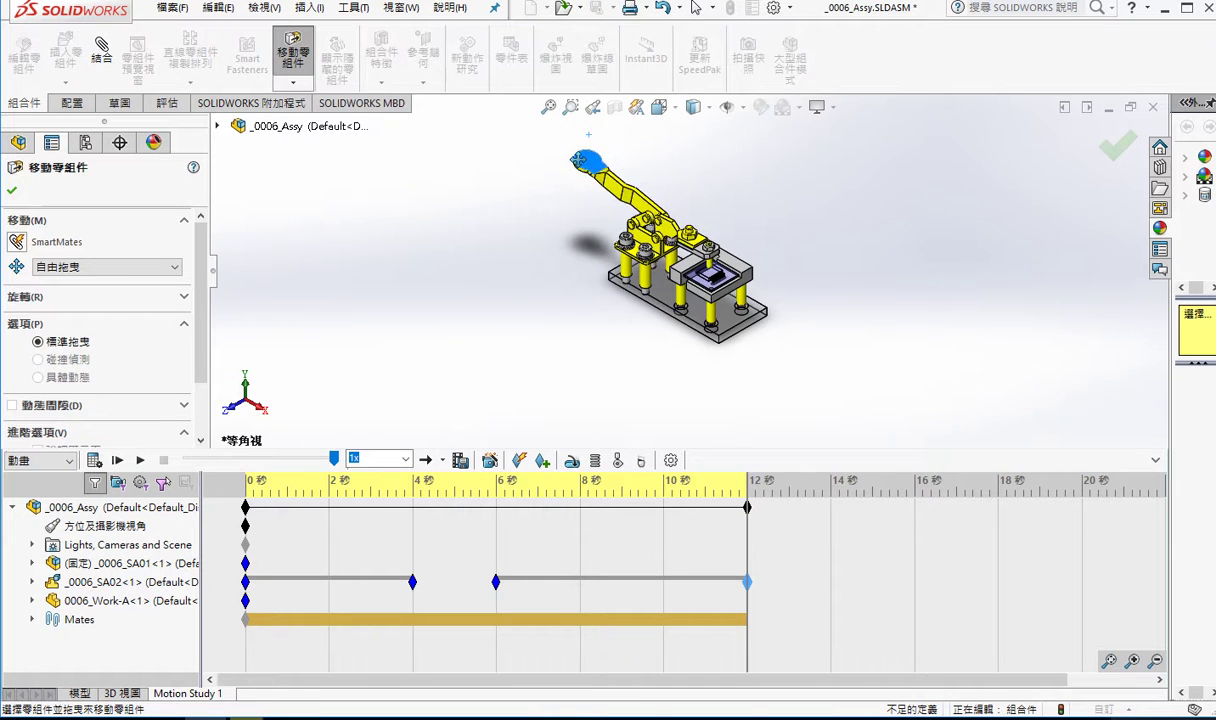
- Replace the 12 s key with the new lowered pose and recalculate the motion
{"action": "right_click", "coordinate": [749, 580]}
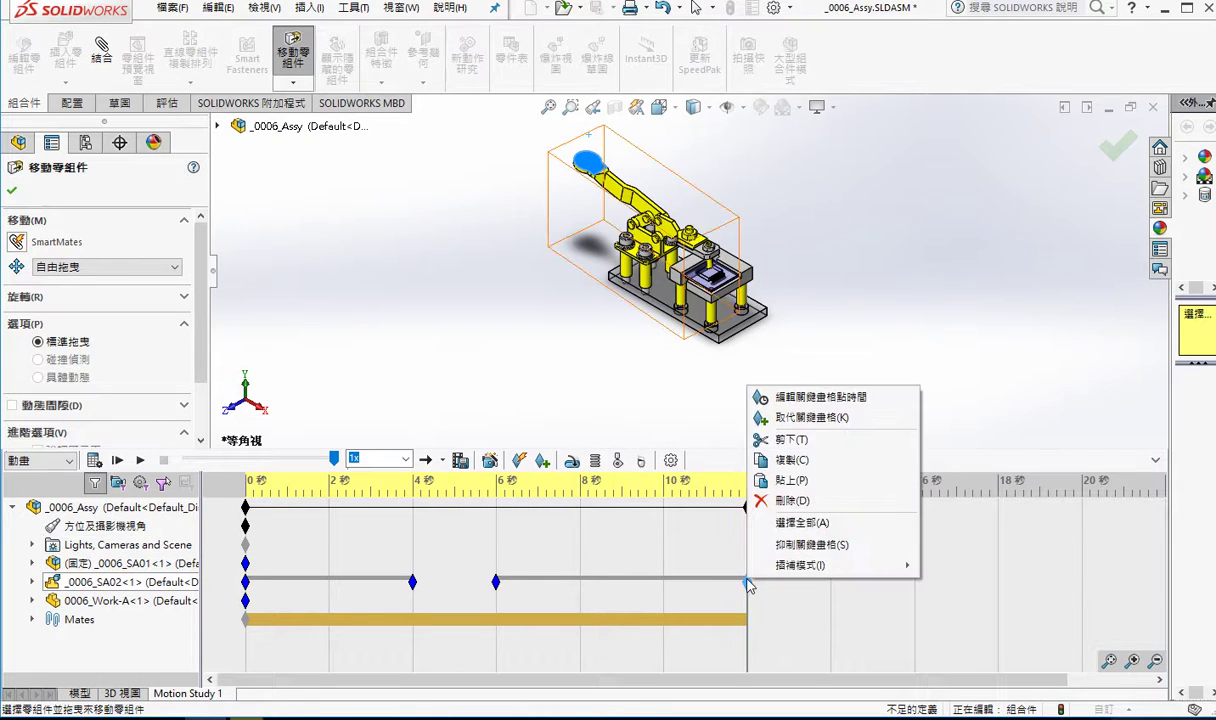
{"action": "left_click", "coordinate": [818, 418]}
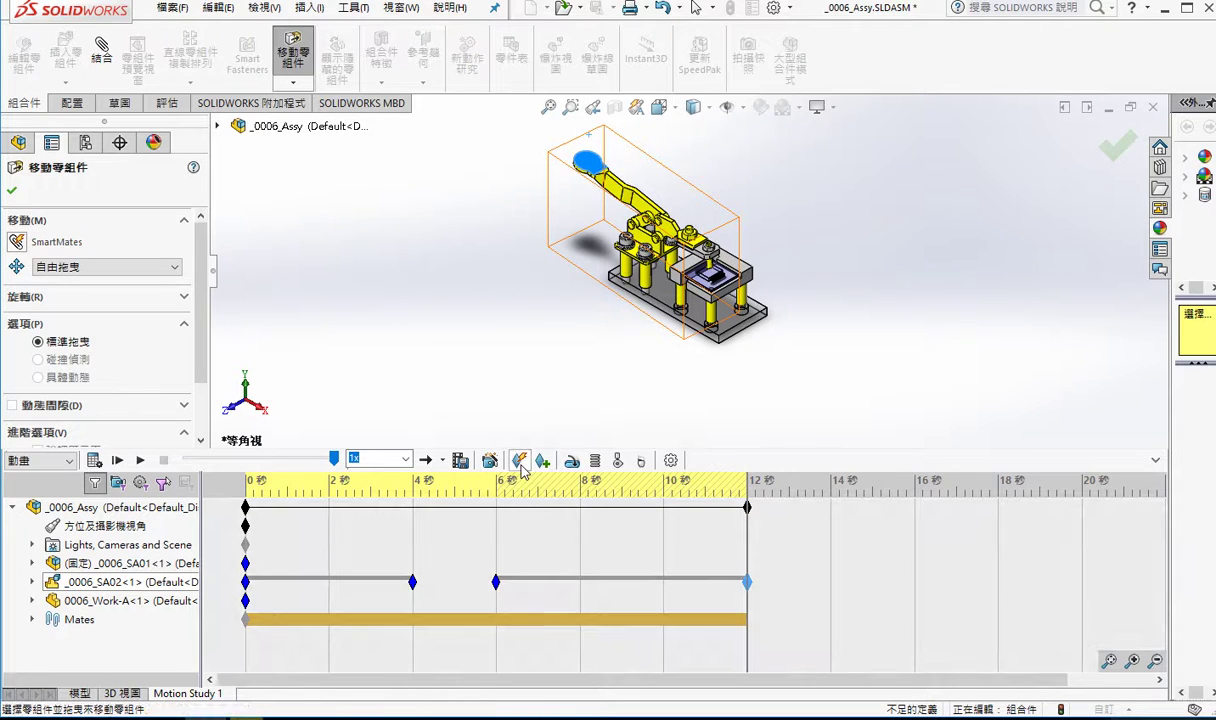
{"action": "left_click", "coordinate": [93, 459]}
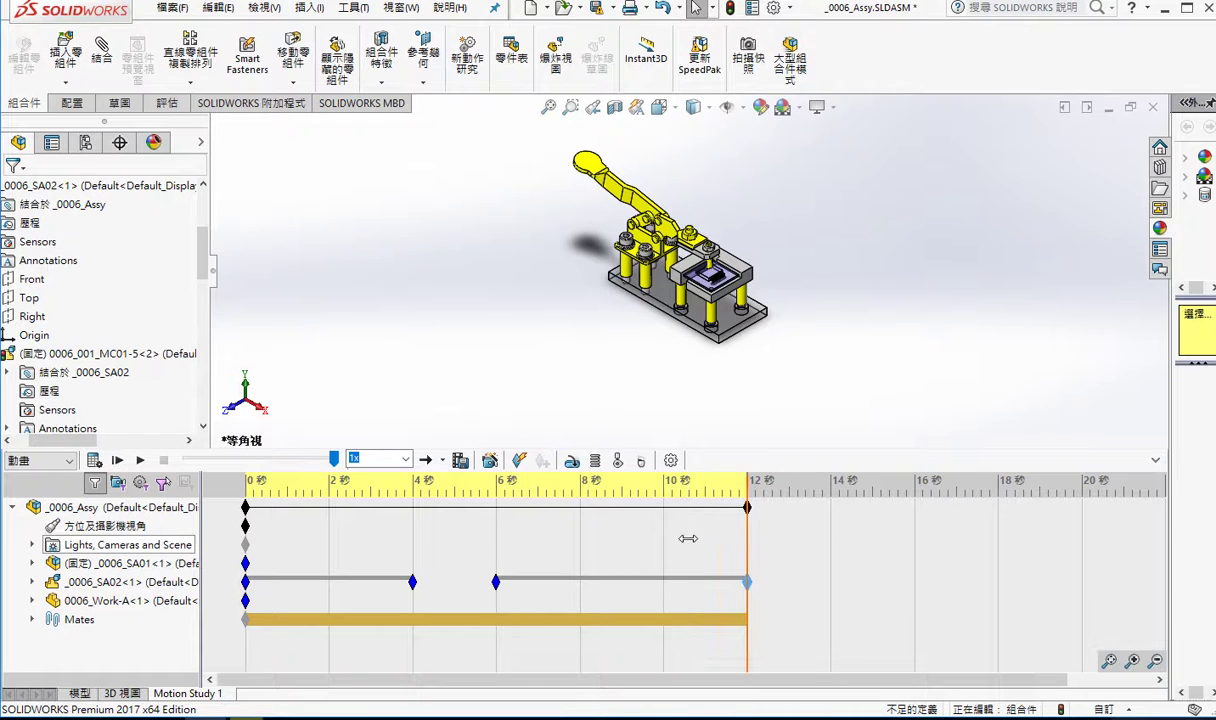
{"action": "left_click_drag", "start_coordinate": [688, 538], "coordinate": [220, 538]}
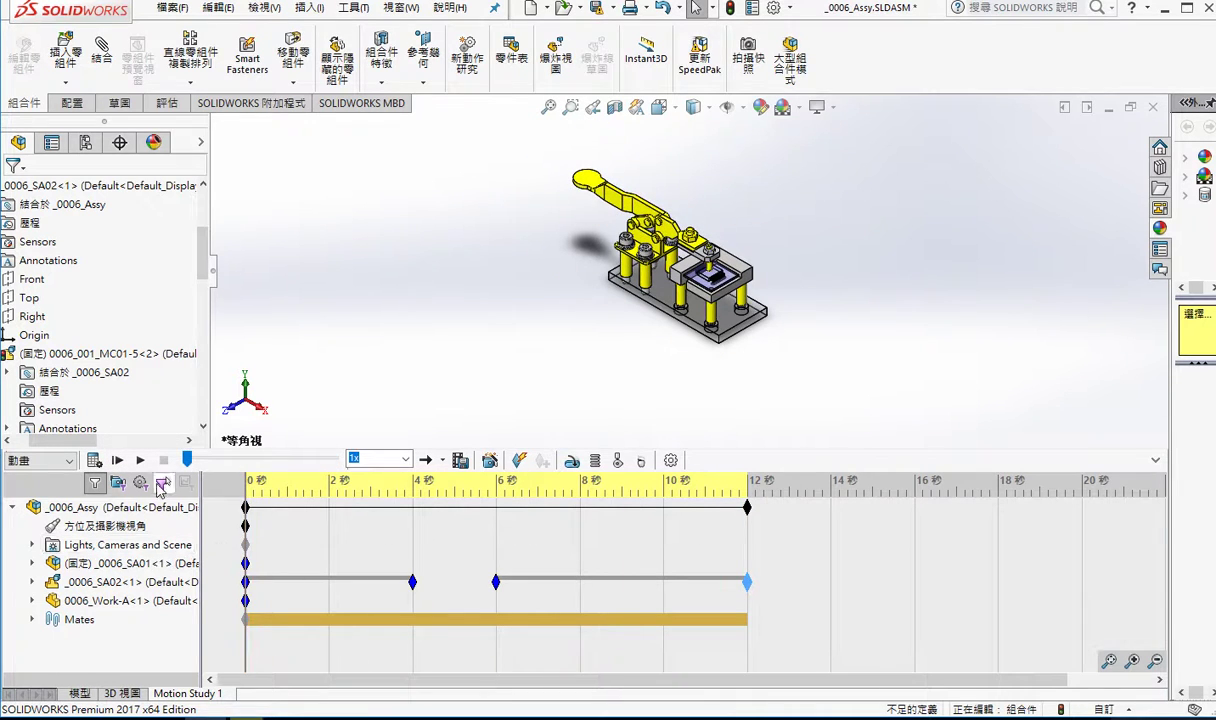
{"action": "left_click", "coordinate": [140, 460]}
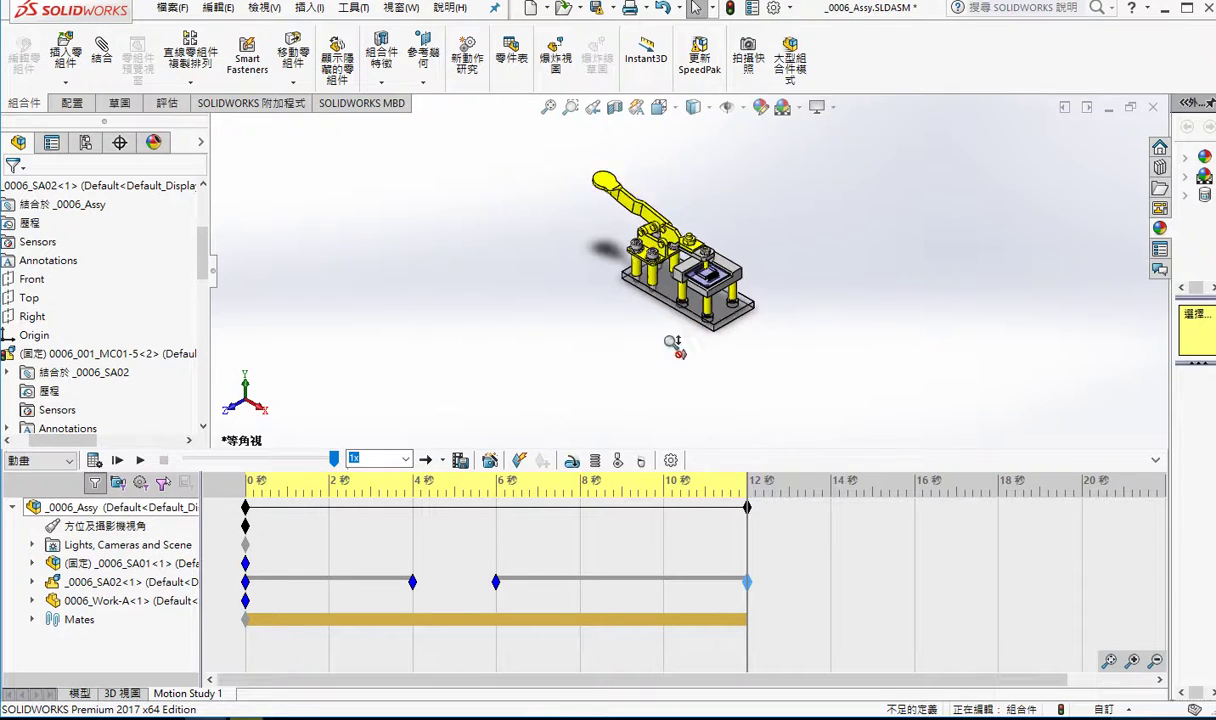
- Zoom and pan the clamp fixture, then snap to the Isometric view
{"action": "scroll", "coordinate": [703, 255], "scroll_direction": "down", "scroll_amount": 2}
{"action": "scroll", "coordinate": [703, 255], "scroll_direction": "down", "scroll_amount": 1}
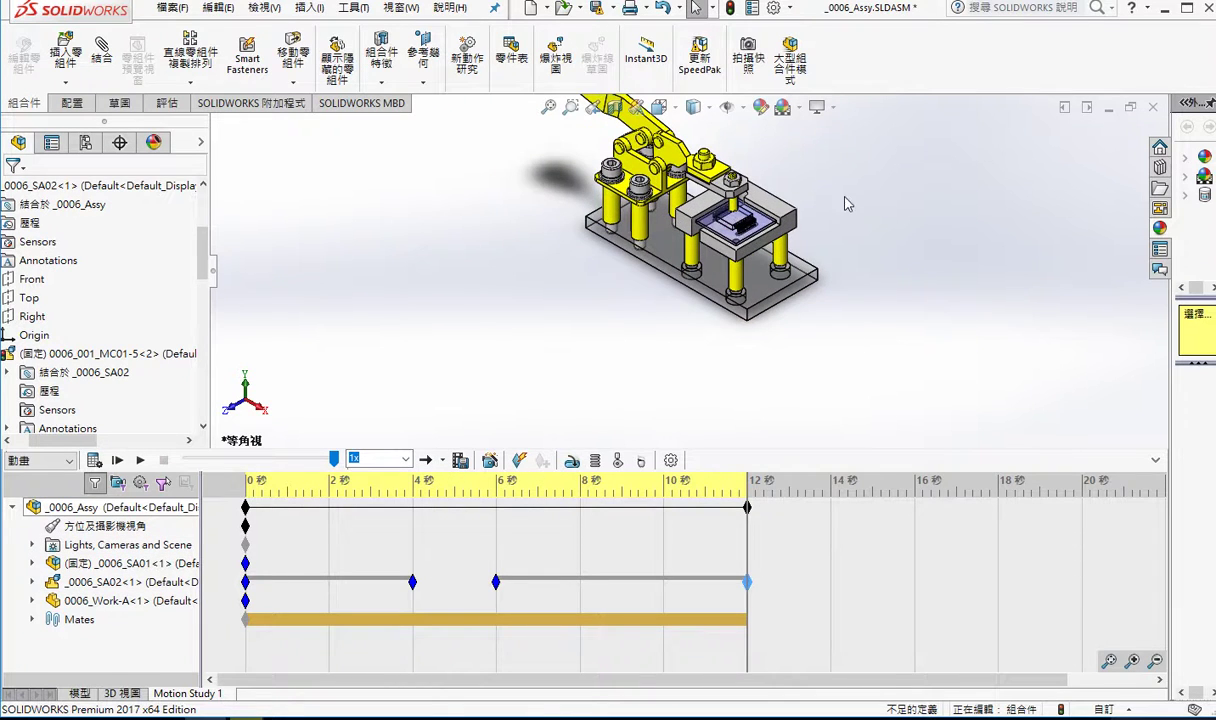
{"action": "middle_click_drag", "start_coordinate": [828, 178], "coordinate": [755, 262], "text": "ctrl"}
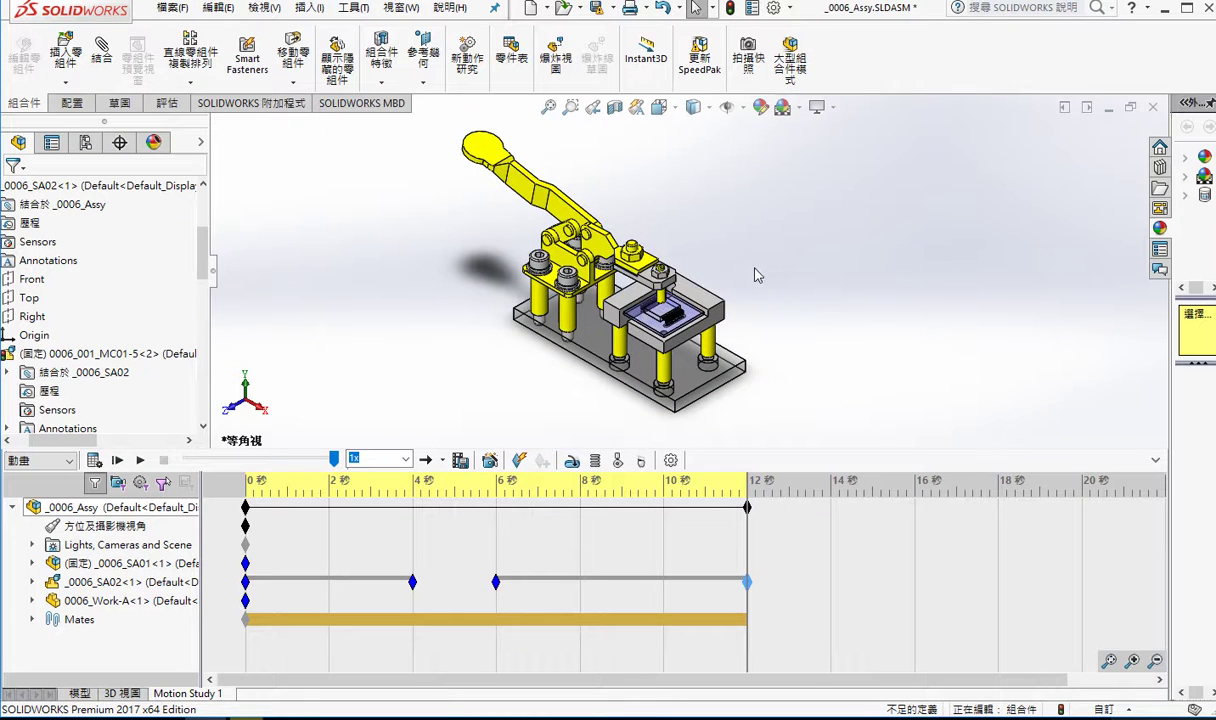
{"action": "left_click", "coordinate": [659, 107]}
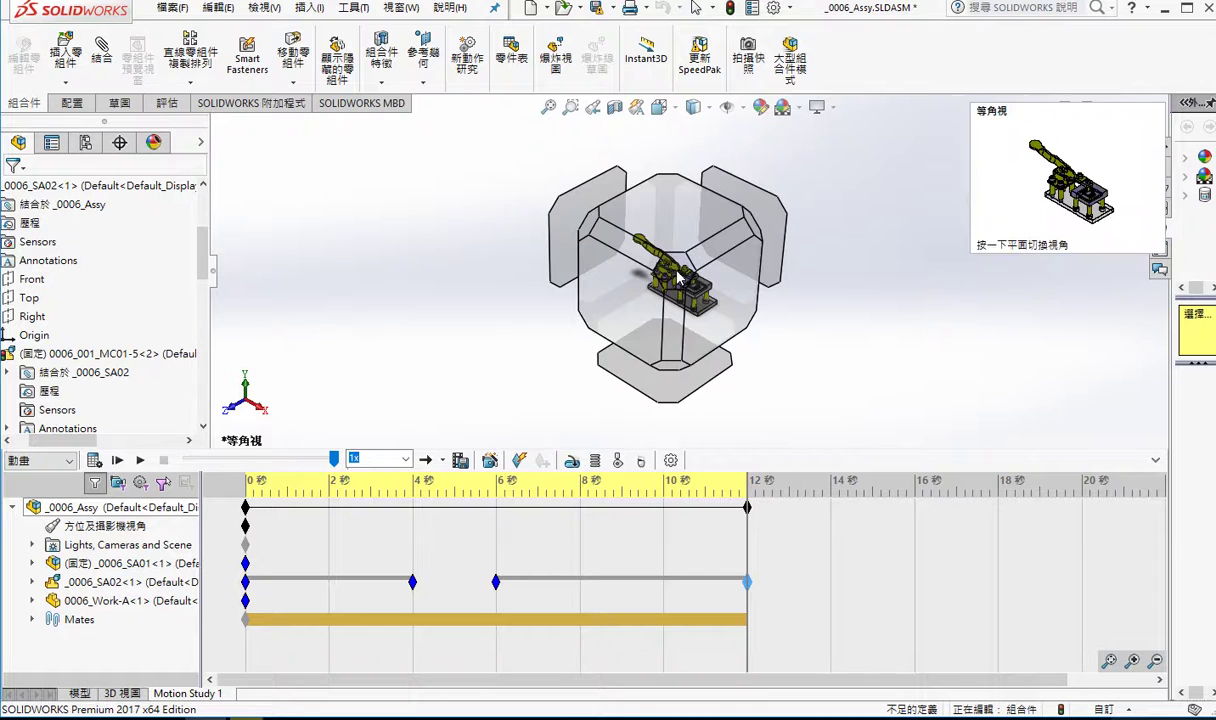
{"action": "left_click", "coordinate": [645, 266]}
- Orbit and rotate the view until the clamp handle points to the left
{"action": "scroll", "coordinate": [691, 275], "scroll_direction": "up", "scroll_amount": 1}
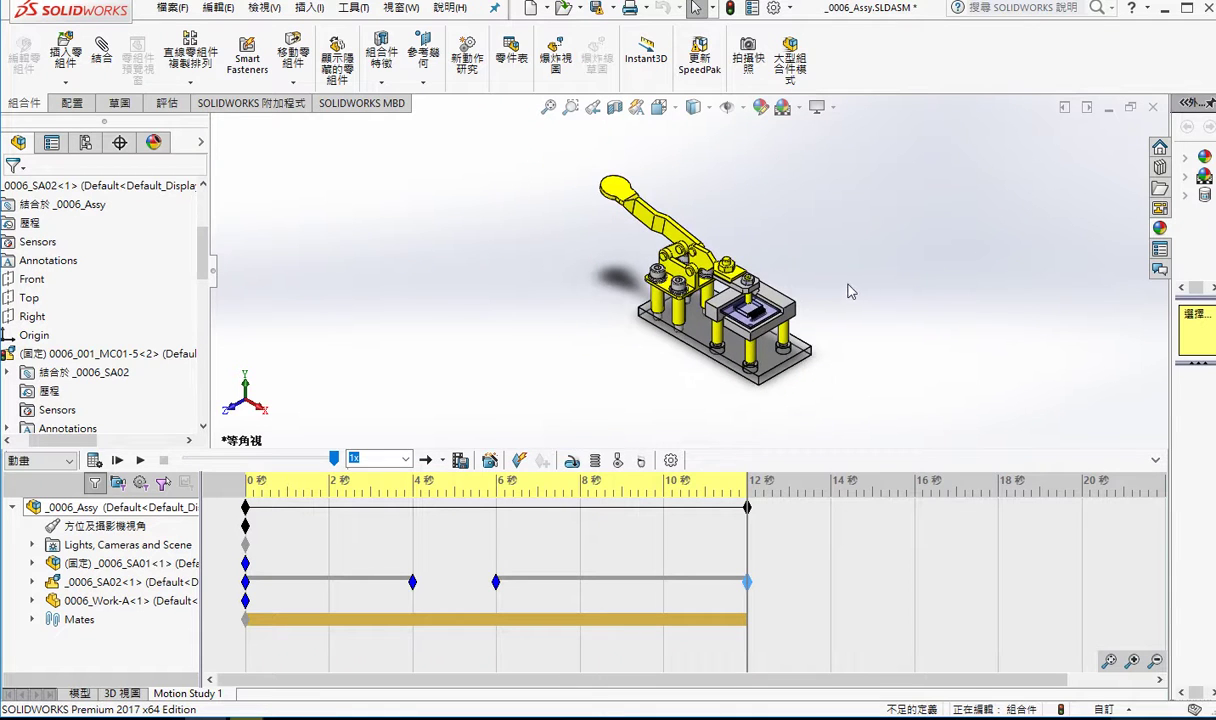
{"action": "mouse_move", "coordinate": [847, 291]}
{"action": "middle_mouse_down"}
{"action": "mouse_move", "coordinate": [860, 198]}
{"action": "mouse_move", "coordinate": [850, 231]}
{"action": "middle_mouse_up"}
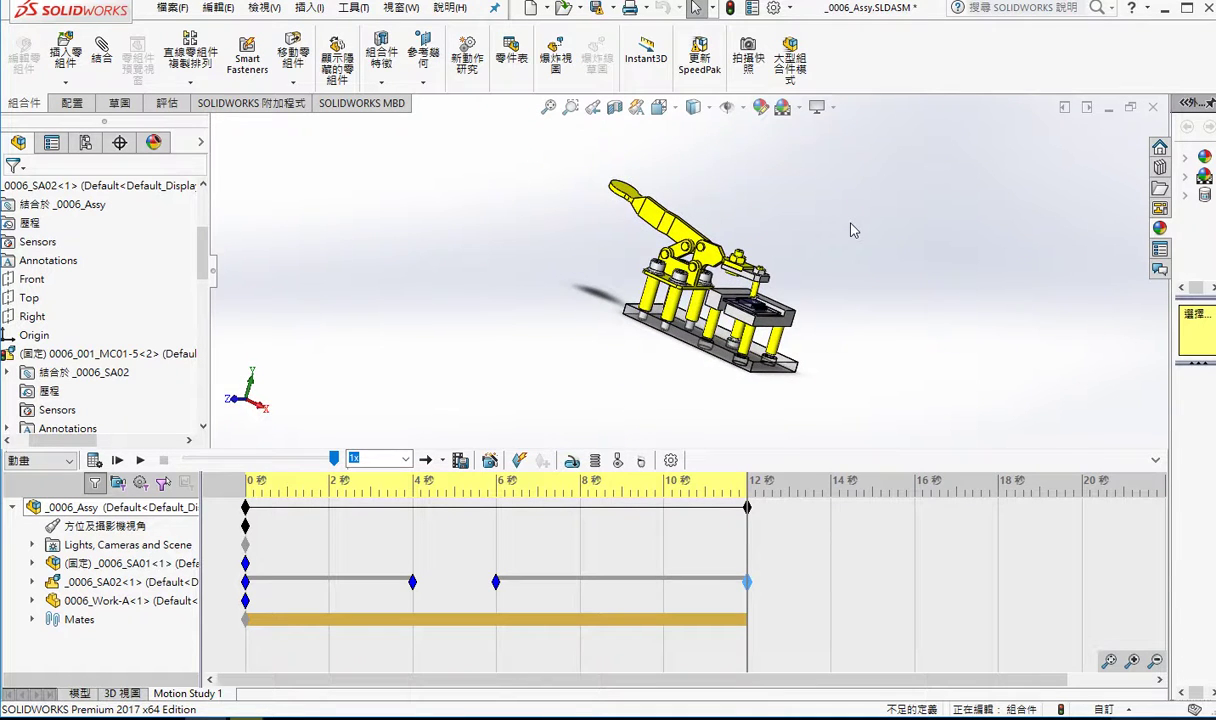
{"action": "key", "text": "Right"}
{"action": "key", "text": "Right"}
{"action": "key", "text": "Right"}
{"action": "key", "text": "Right"}
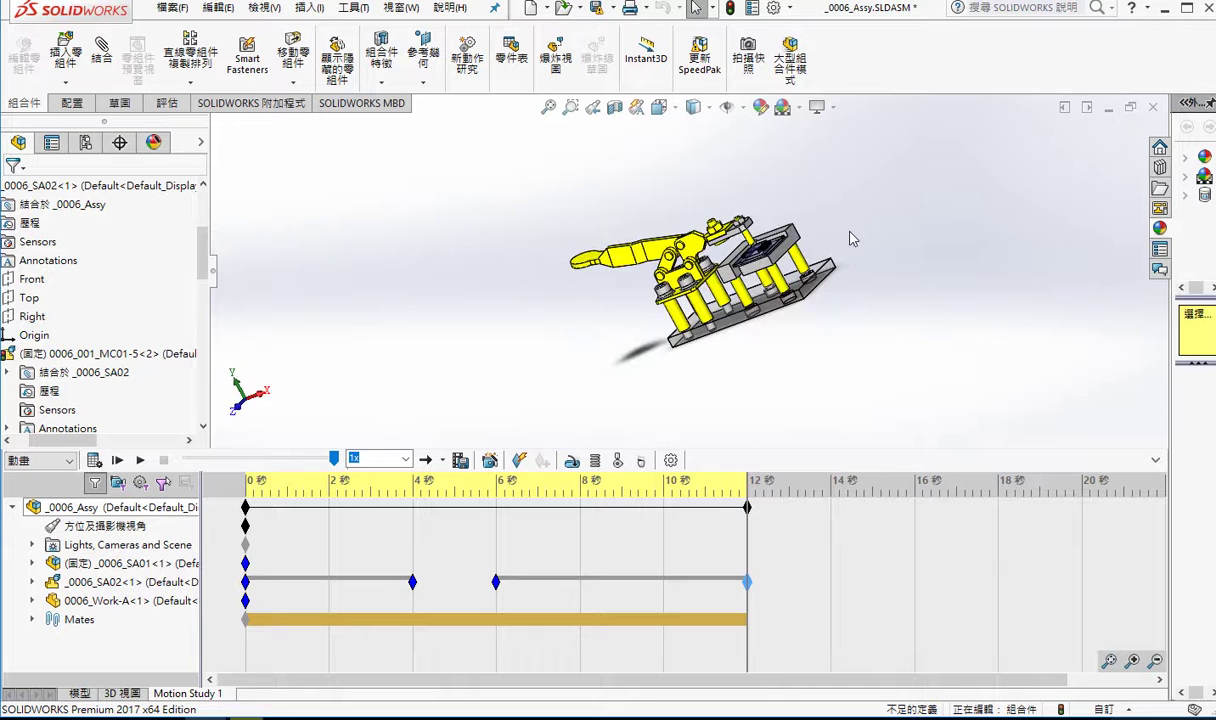
{"action": "mouse_move", "coordinate": [850, 238]}
{"action": "middle_mouse_down"}
{"action": "mouse_move", "coordinate": [632, 380]}
{"action": "mouse_move", "coordinate": [640, 318]}
{"action": "middle_mouse_up"}
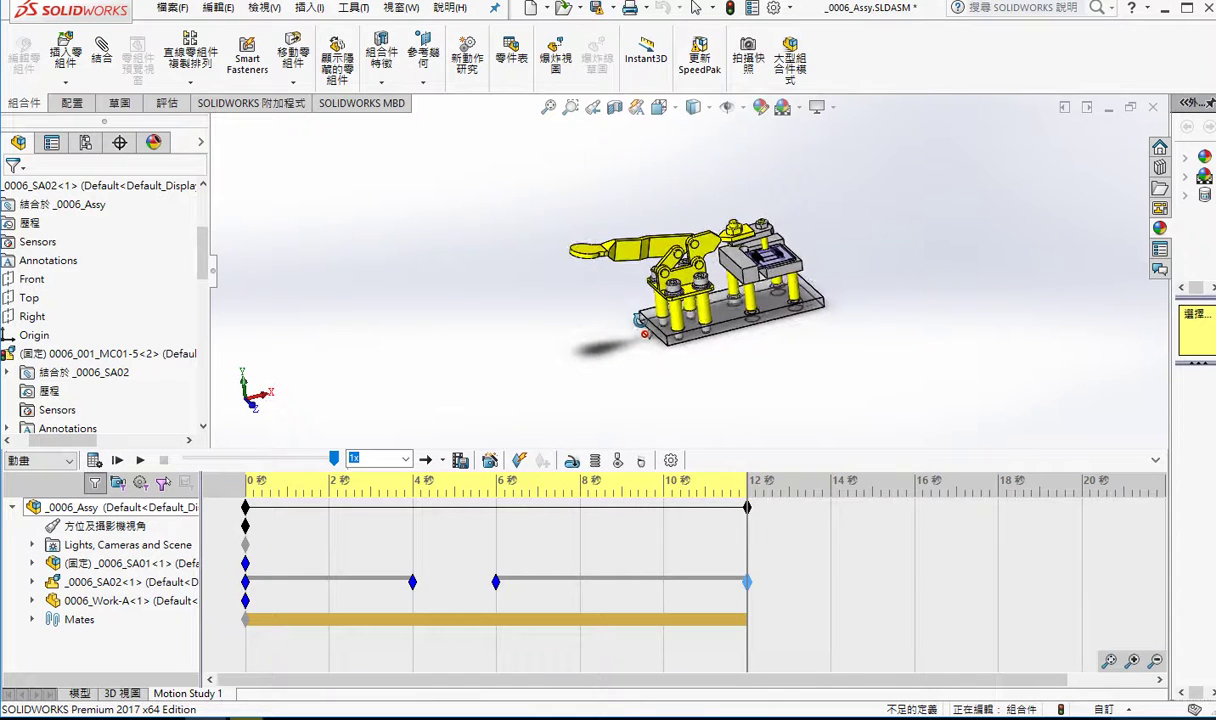
- Save the current clamp fixture angle as a new named view, View3
{"action": "left_click", "coordinate": [677, 108]}
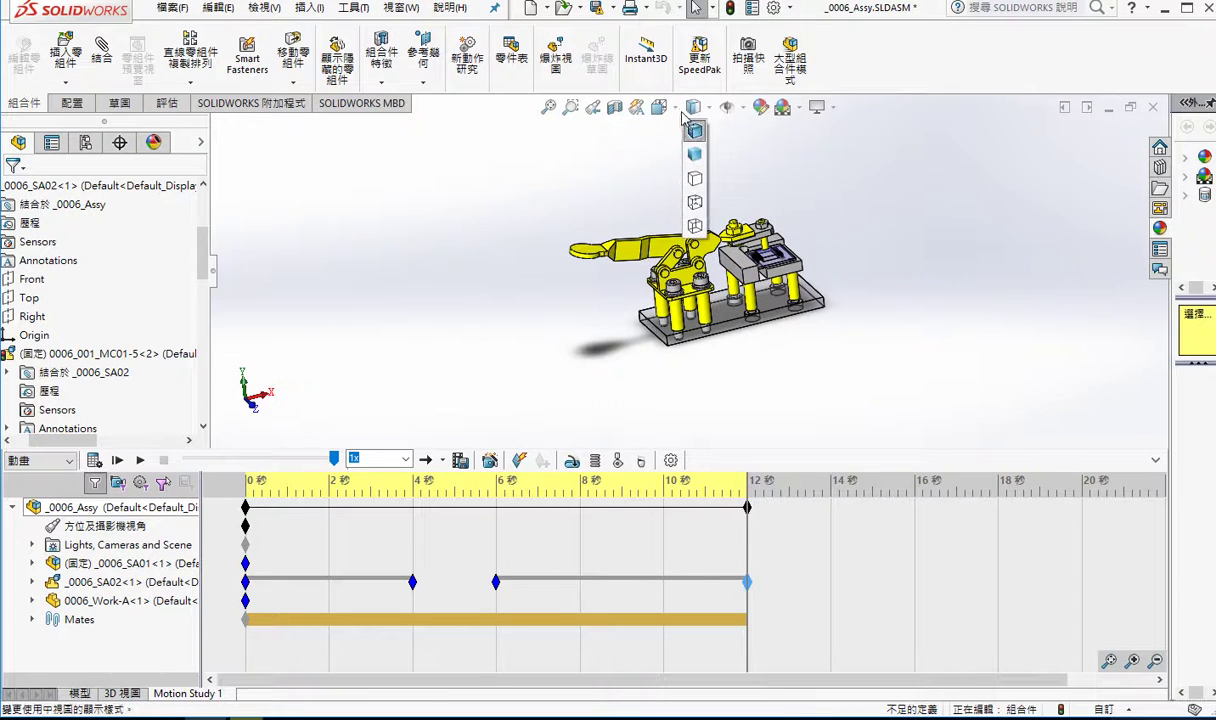
{"action": "left_click", "coordinate": [680, 113]}
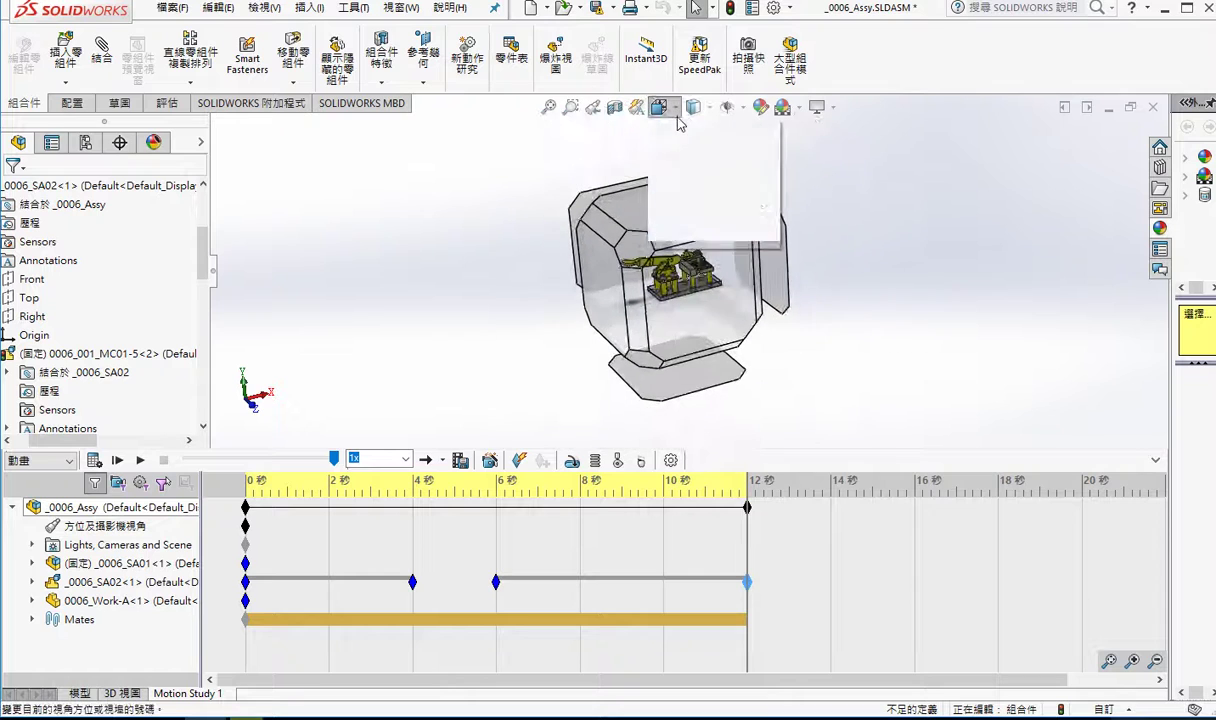
{"action": "left_click", "coordinate": [678, 110]}
{"action": "left_click", "coordinate": [747, 130]}
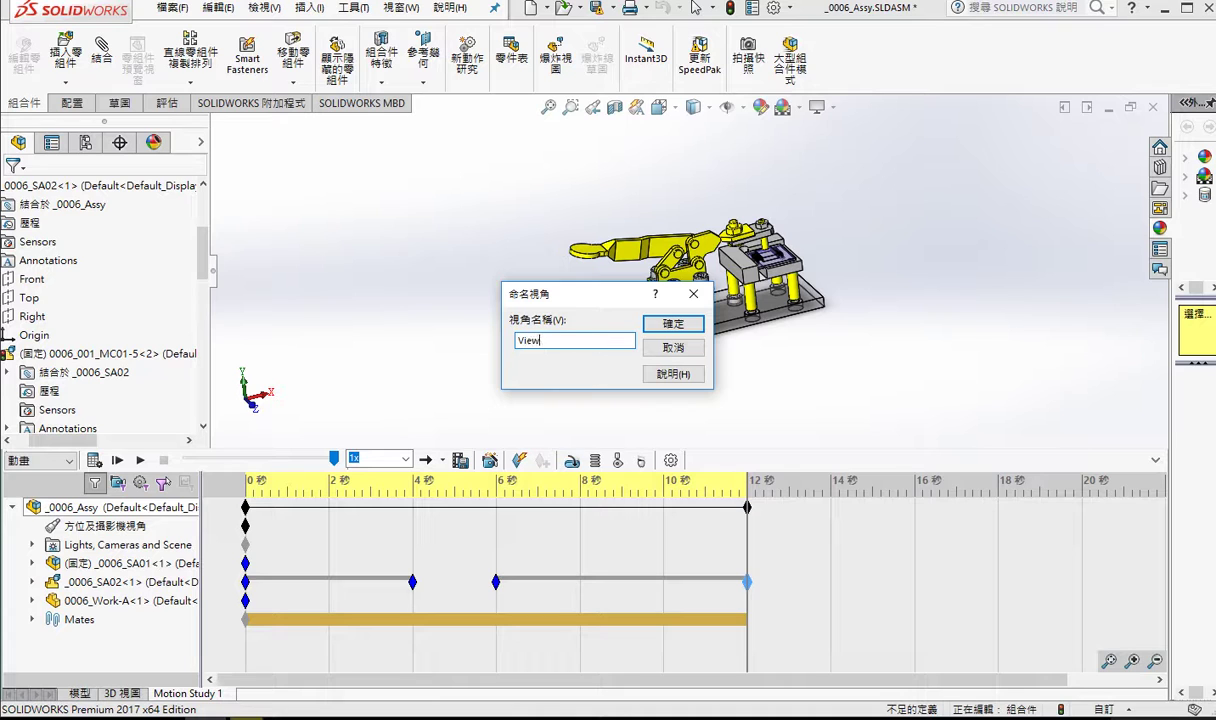
{"action": "left_click", "coordinate": [673, 324]}
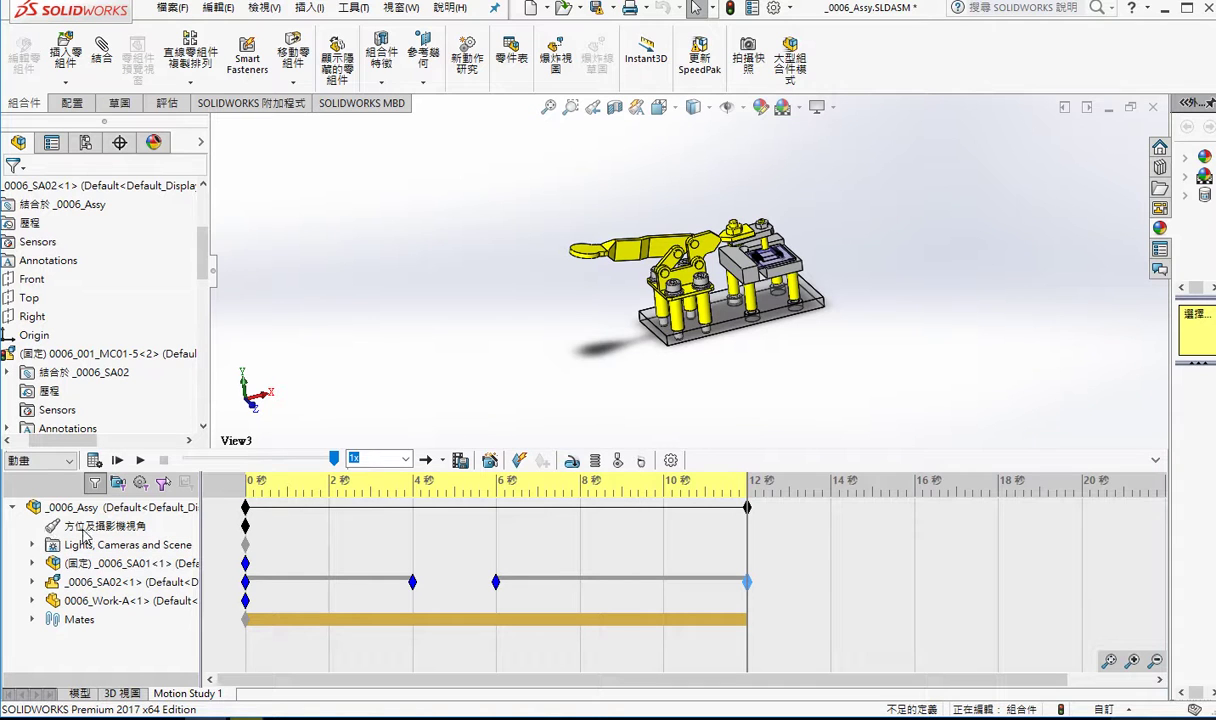
- Set the 0 s orientation and camera view key to View3
{"action": "right_click", "coordinate": [246, 528]}
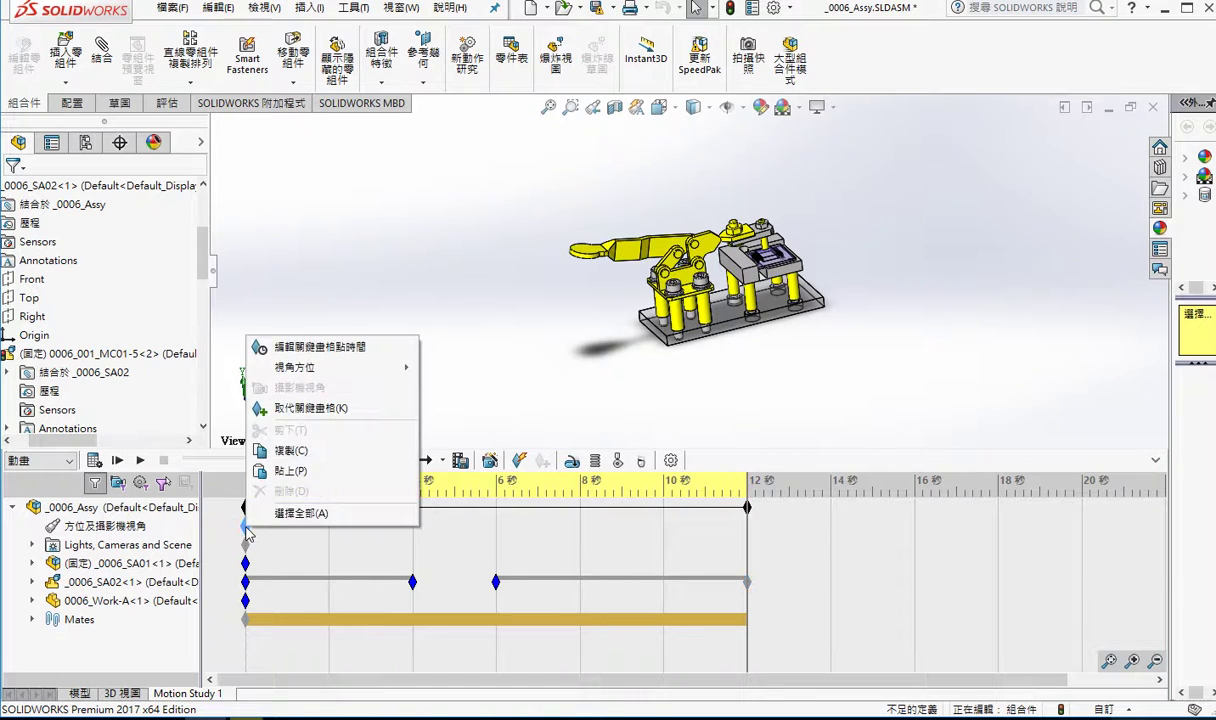
{"action": "mouse_move", "coordinate": [295, 367]}
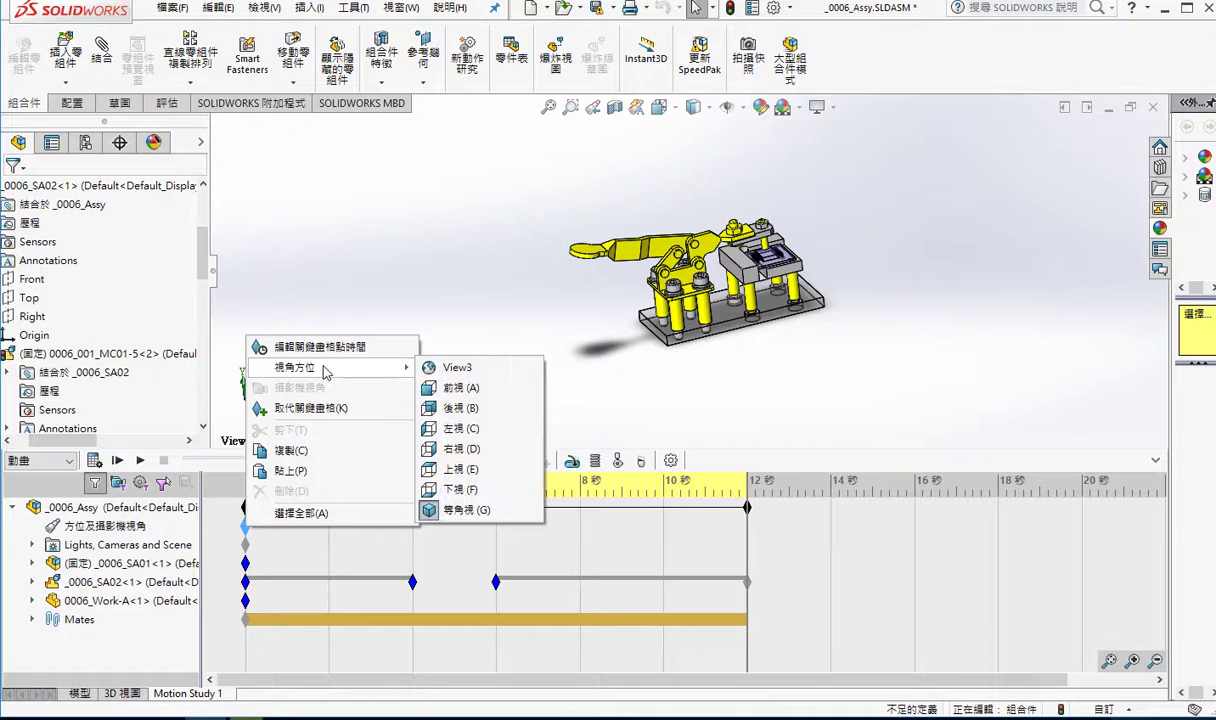
{"action": "left_click", "coordinate": [457, 368]}
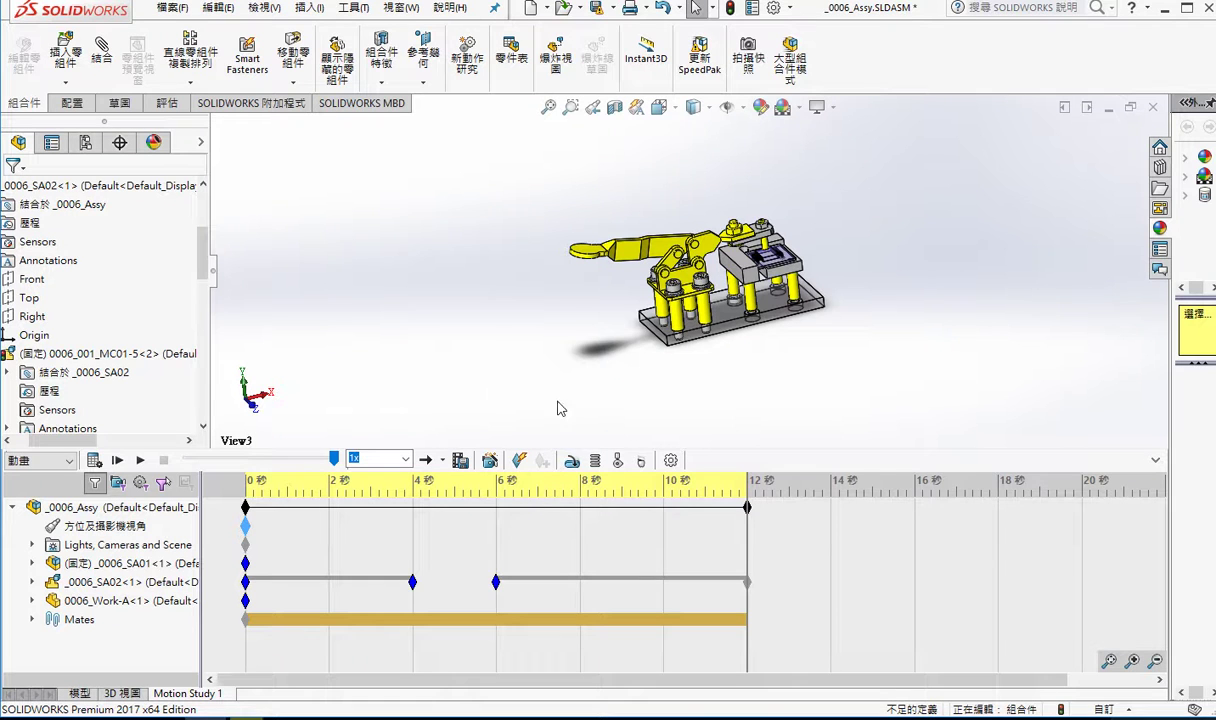
{"action": "right_click", "coordinate": [245, 528]}
{"action": "left_click", "coordinate": [378, 372]}
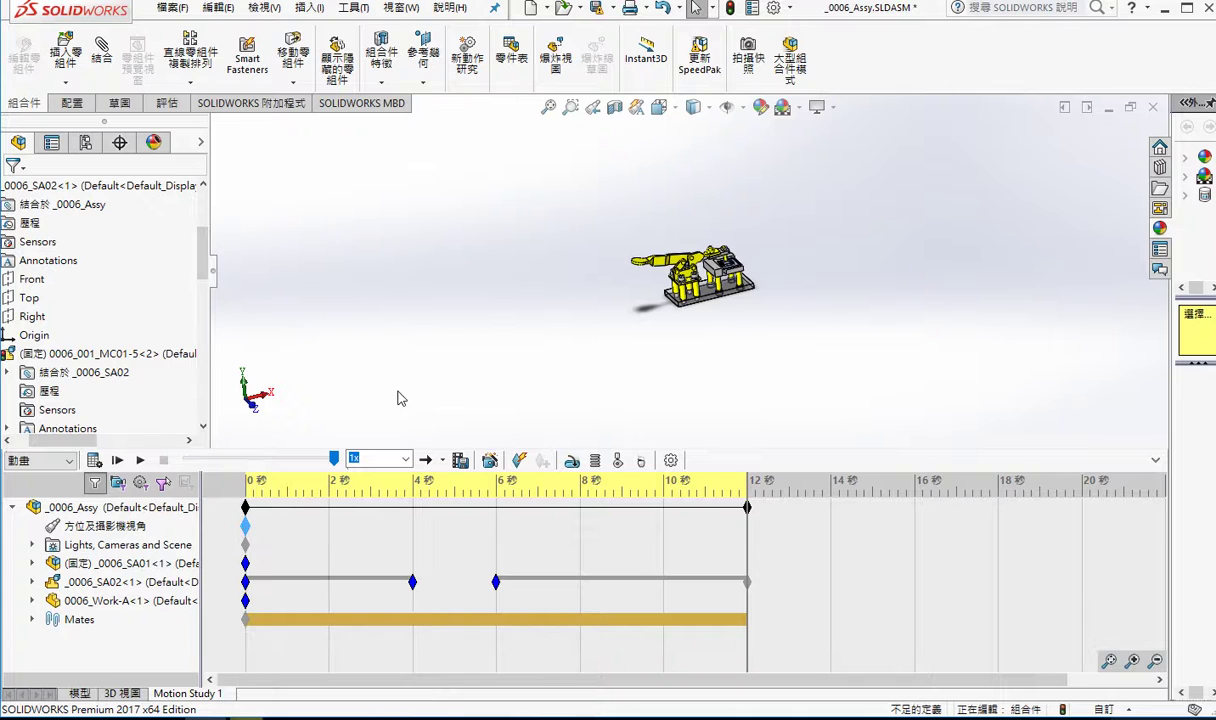
- Orbit and zoom in so the toggle clamp appears larger from a new angle
{"action": "middle_click_drag", "start_coordinate": [587, 387], "coordinate": [785, 287]}
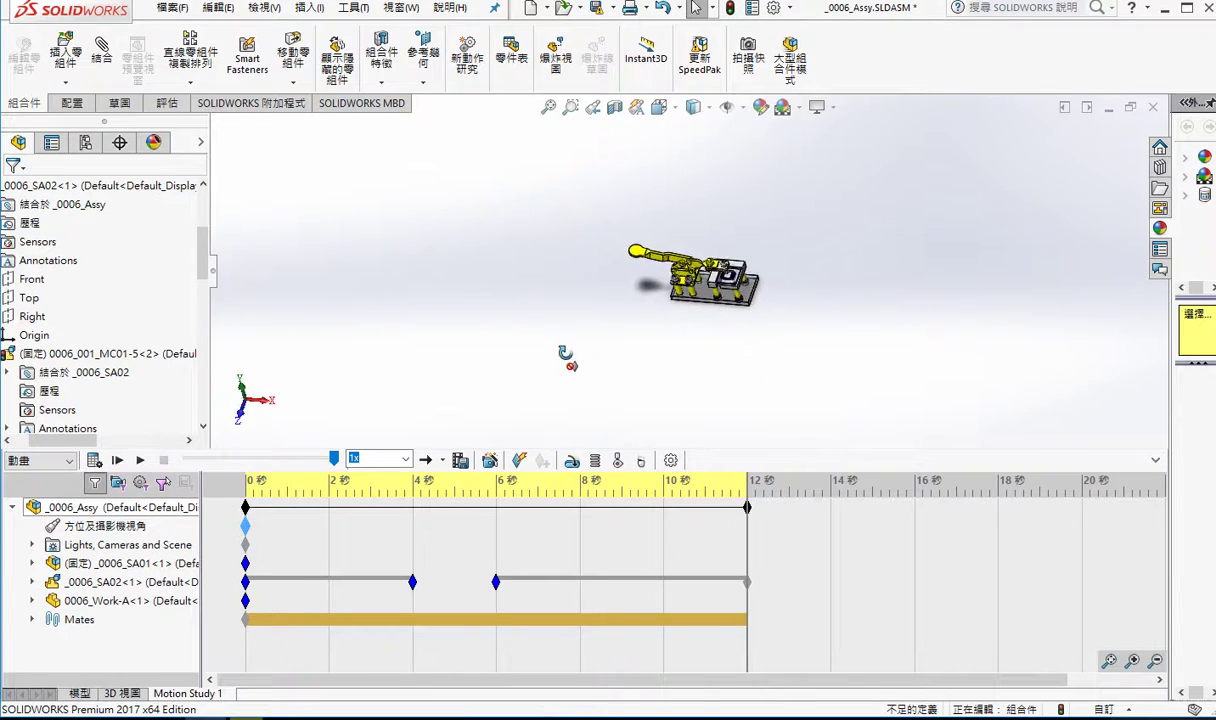
{"action": "scroll", "coordinate": [768, 288], "scroll_direction": "down", "scroll_amount": 1}
{"action": "scroll", "coordinate": [749, 288], "scroll_direction": "down", "scroll_amount": 3}
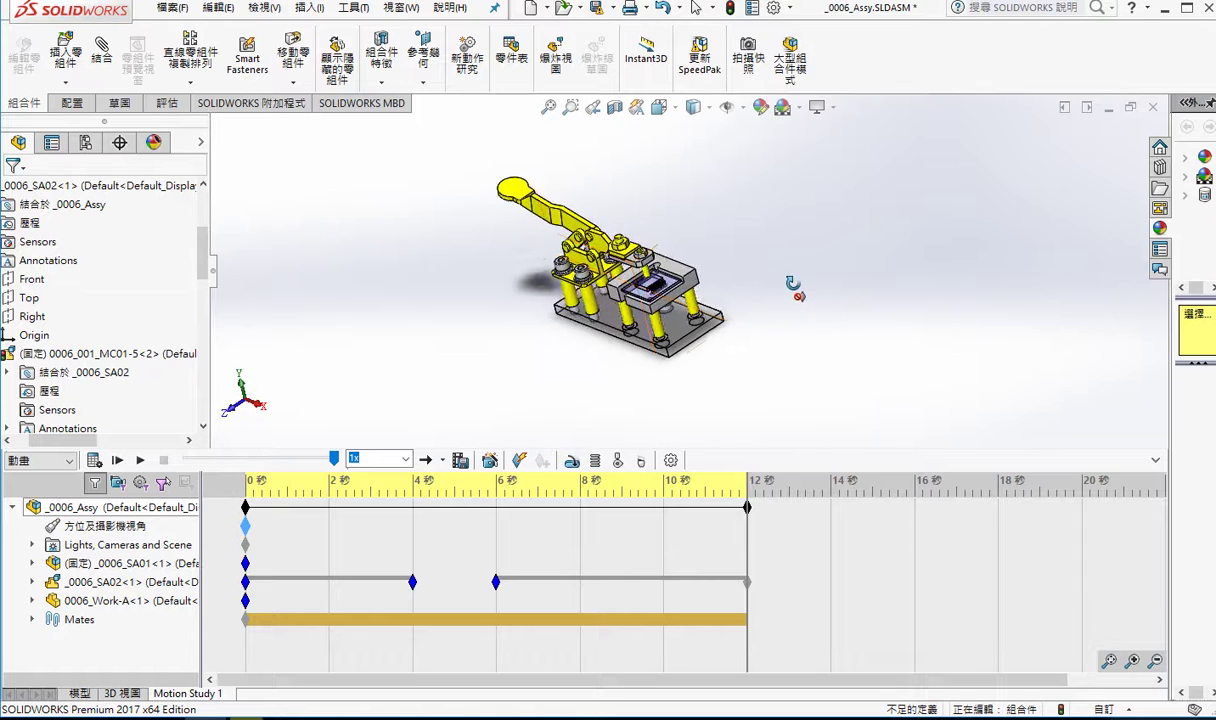
{"action": "left_click_drag", "start_coordinate": [245, 526], "coordinate": [246, 533]}
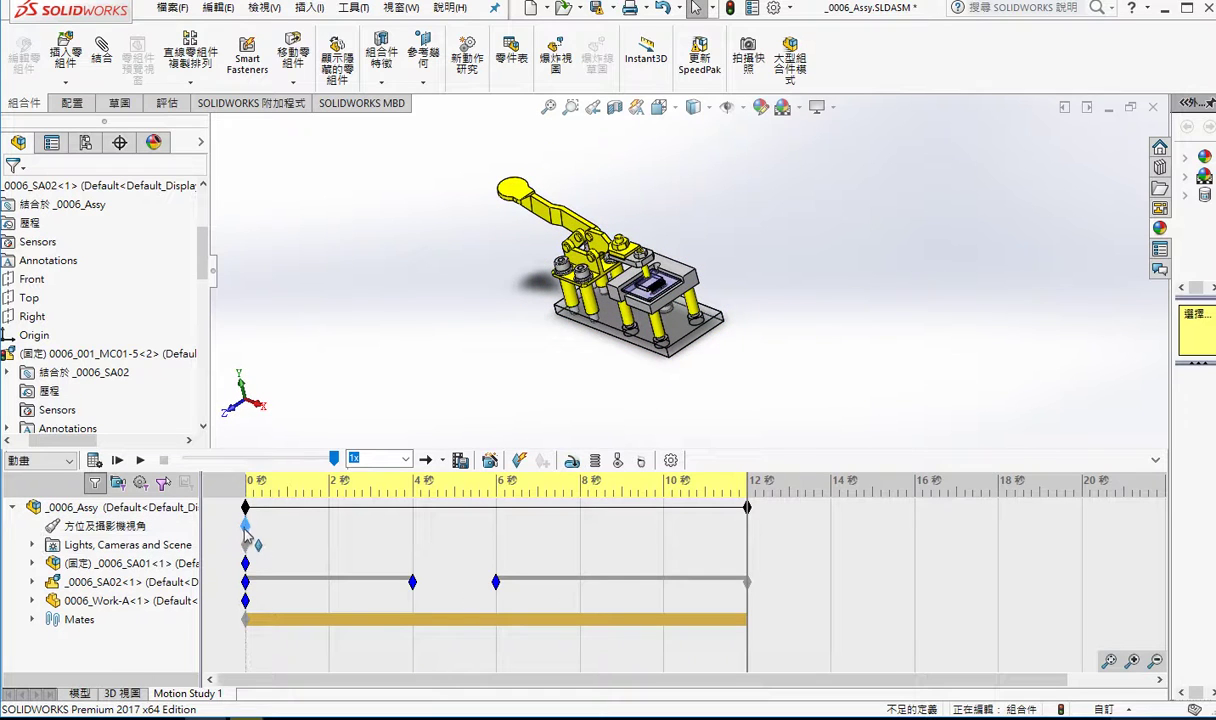
- At the 5 s mark, orbit the clamp to a new angle and place a camera key, then scrub back to preview
{"action": "left_click", "coordinate": [460, 531]}
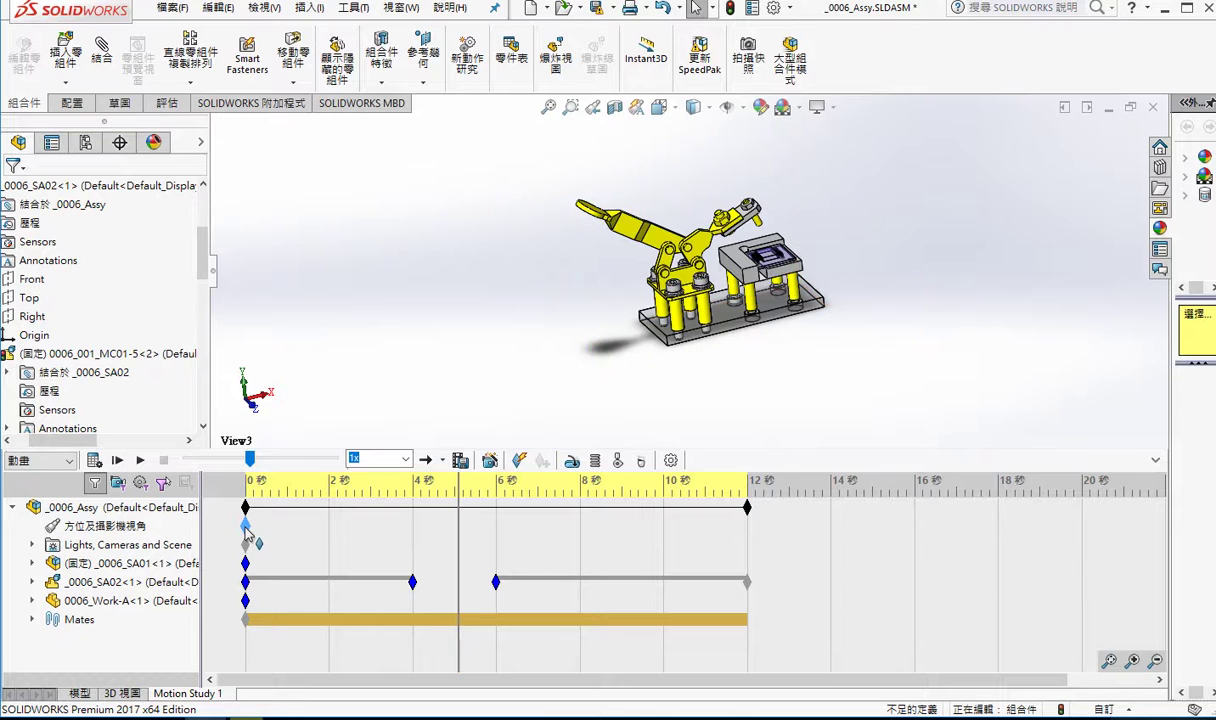
{"action": "mouse_move", "coordinate": [676, 429]}
{"action": "middle_mouse_down"}
{"action": "mouse_move", "coordinate": [838, 305]}
{"action": "mouse_move", "coordinate": [869, 250]}
{"action": "middle_mouse_up"}
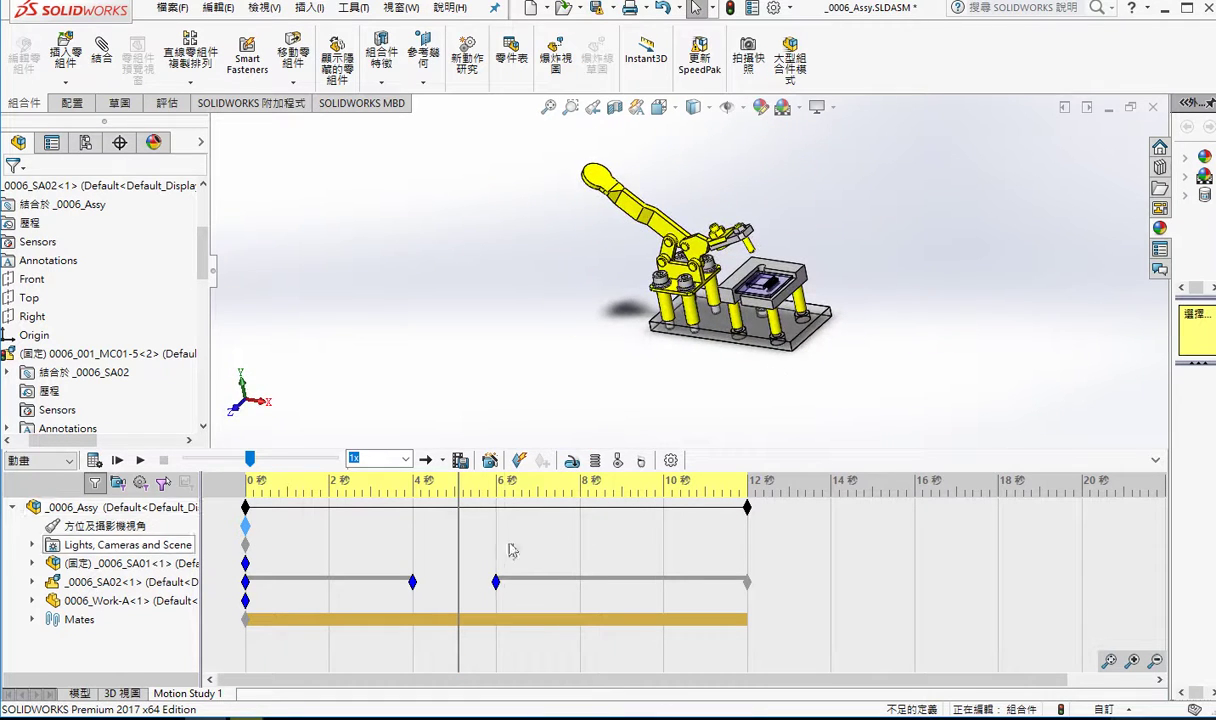
{"action": "right_click", "coordinate": [456, 528]}
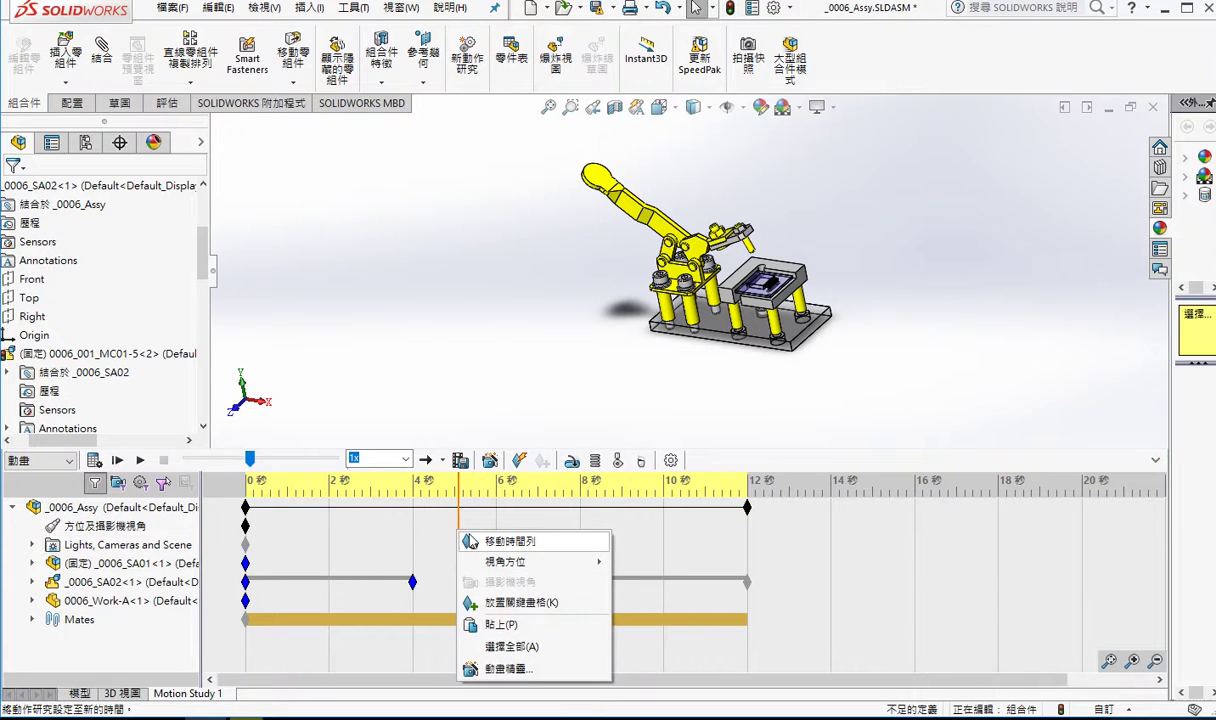
{"action": "left_click", "coordinate": [510, 603]}
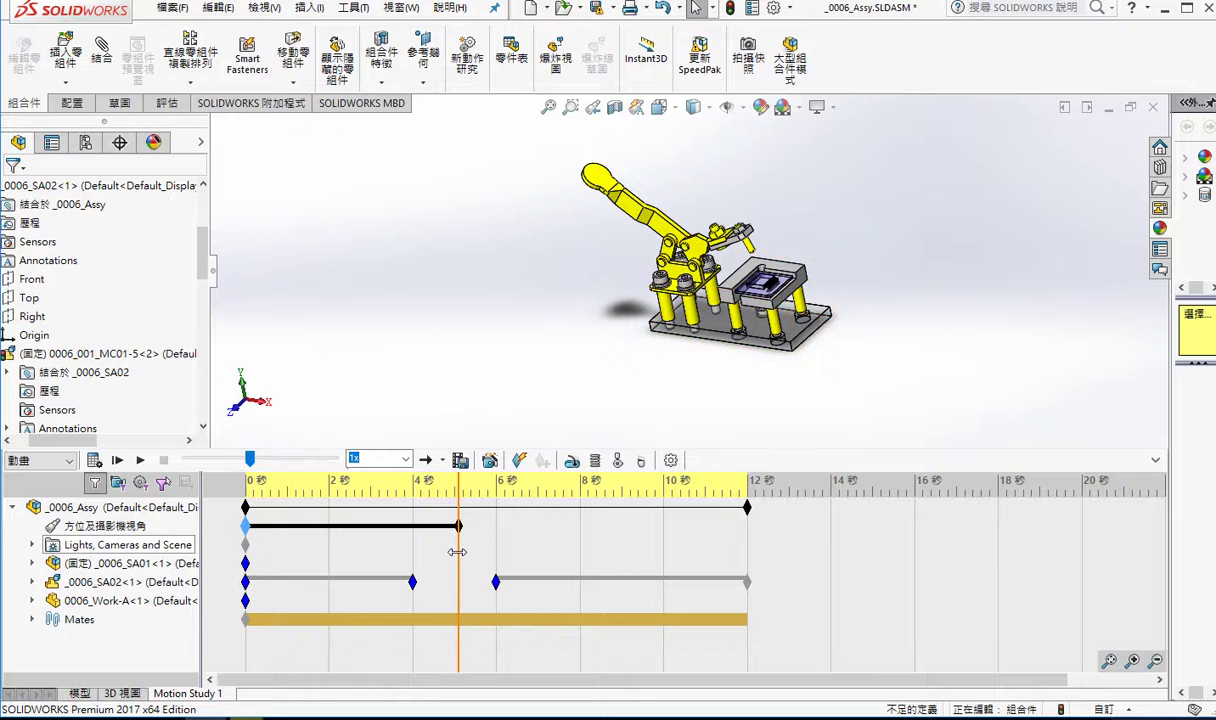
{"action": "left_click_drag", "start_coordinate": [457, 555], "coordinate": [246, 561]}
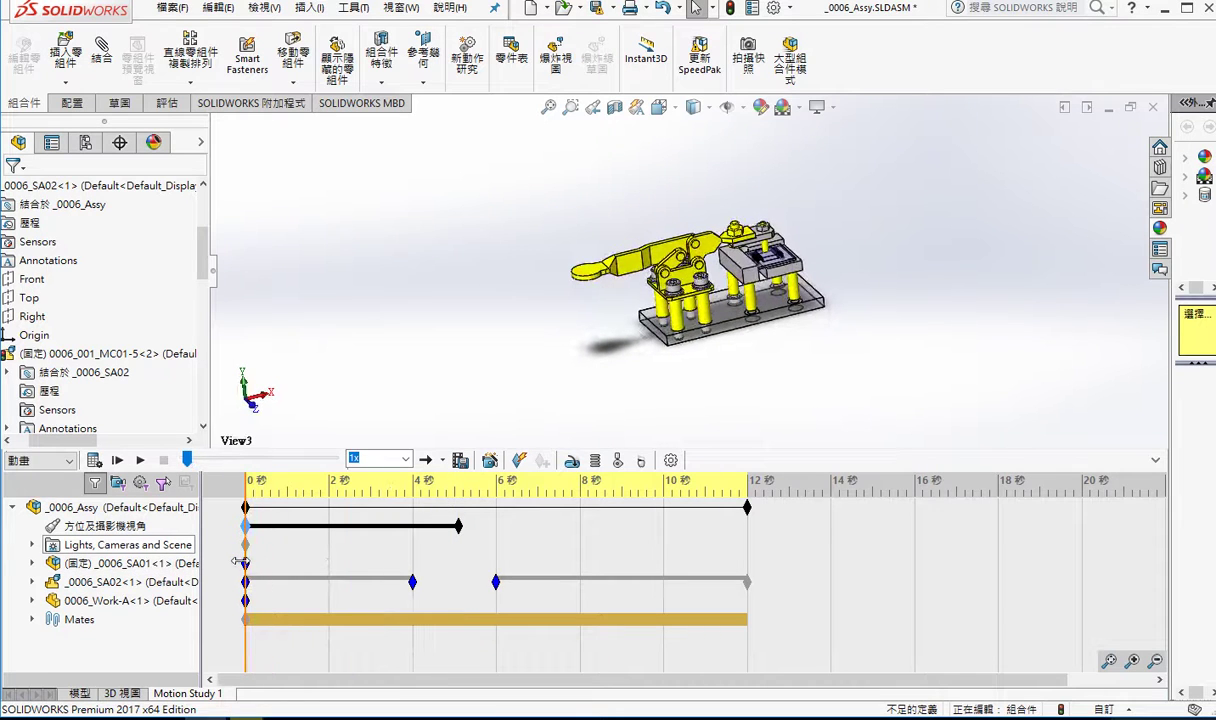
- Recalculate Motion Study 1 and zoom in while the camera swing plays back
{"action": "left_click", "coordinate": [93, 461]}
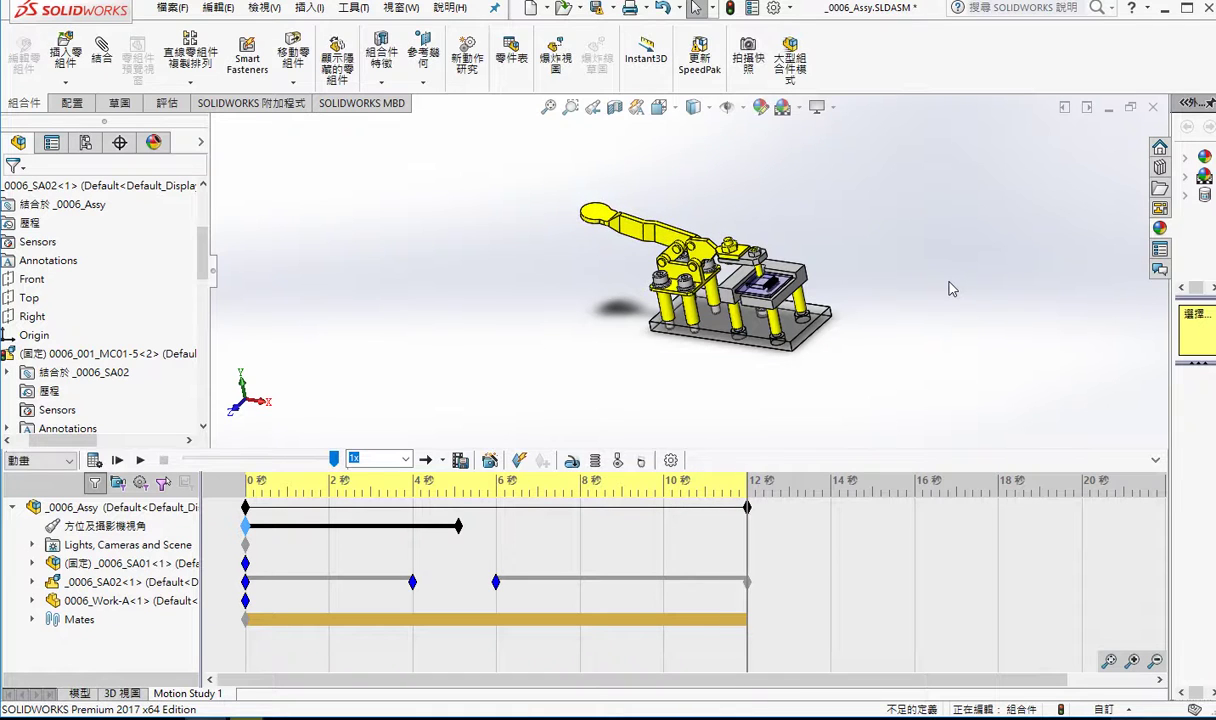
{"action": "scroll", "coordinate": [755, 371], "scroll_direction": "down", "scroll_amount": 2}
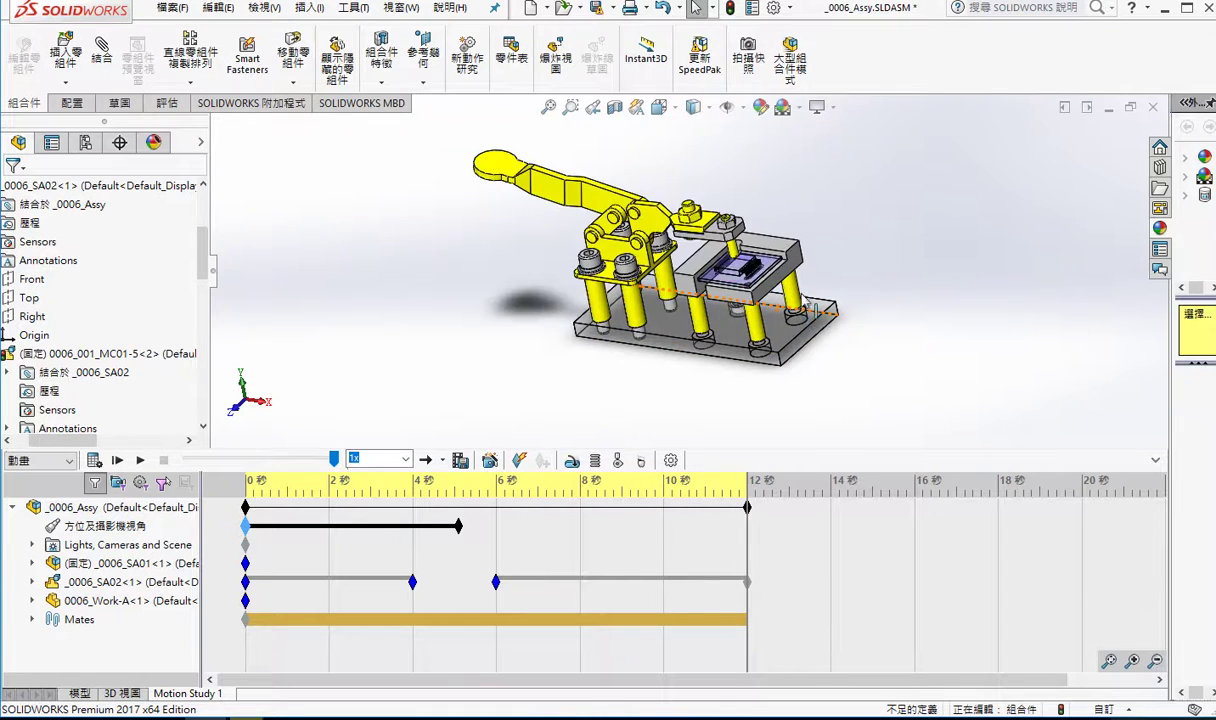
{"action": "scroll", "coordinate": [848, 236], "scroll_direction": "down", "scroll_amount": 2}
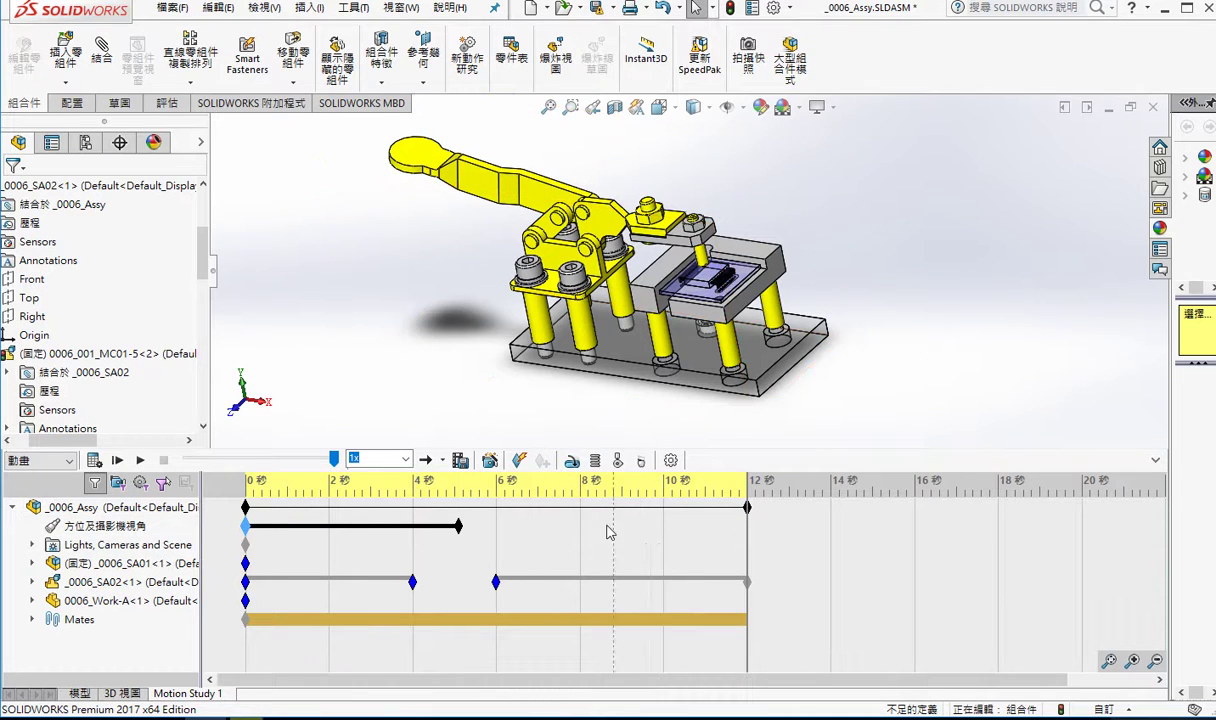
- Move the time marker to 8 s and orbit the clamp to a steeper front angle
{"action": "left_click", "coordinate": [581, 531]}
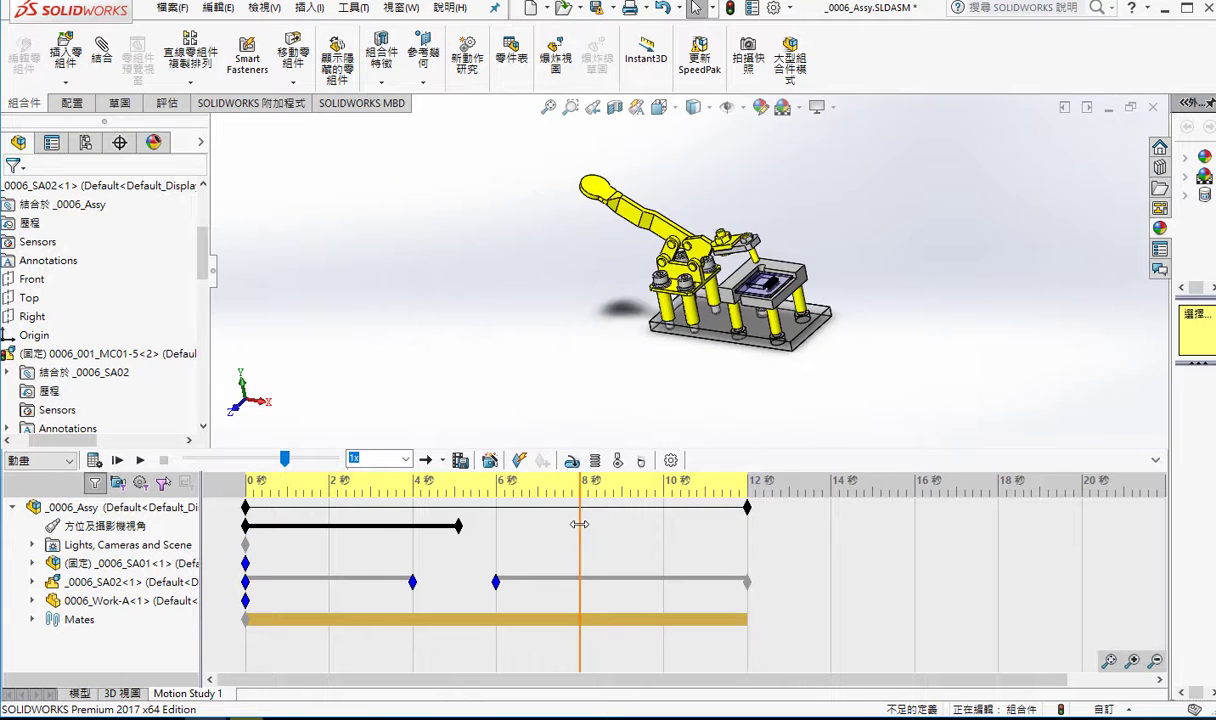
{"action": "right_click", "coordinate": [581, 531]}
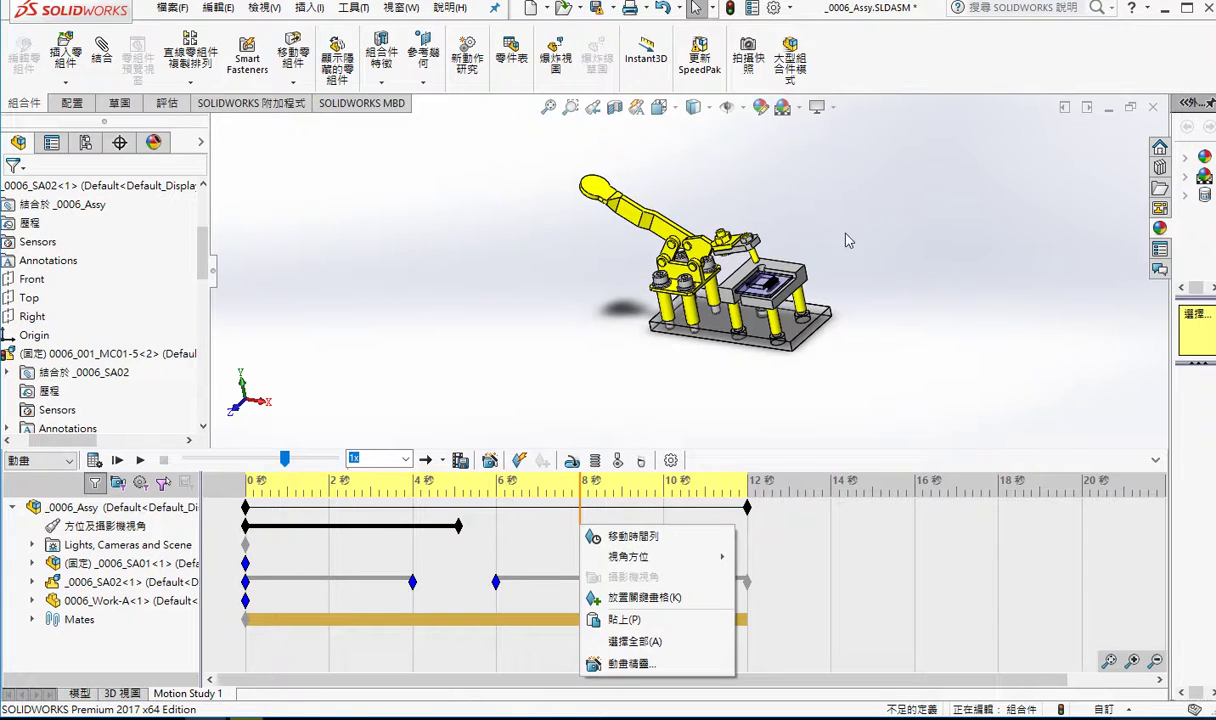
{"action": "scroll", "coordinate": [845, 240], "scroll_direction": "down", "scroll_amount": 3}
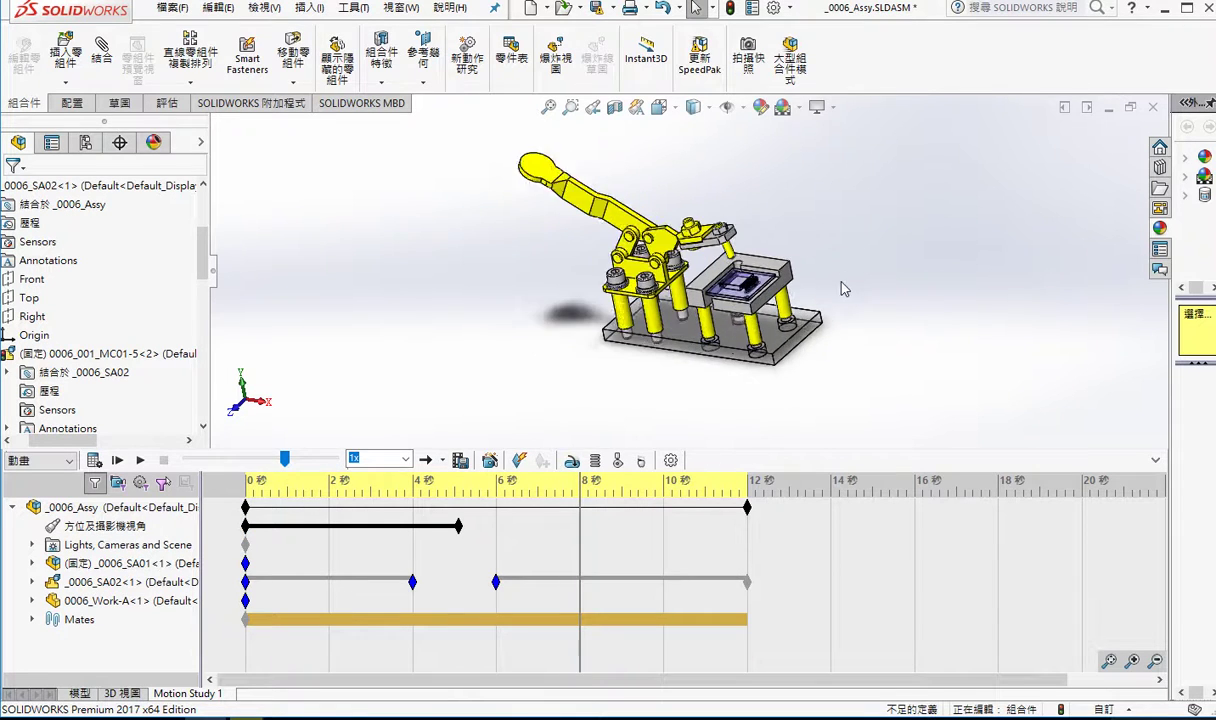
{"action": "right_click", "coordinate": [580, 524]}
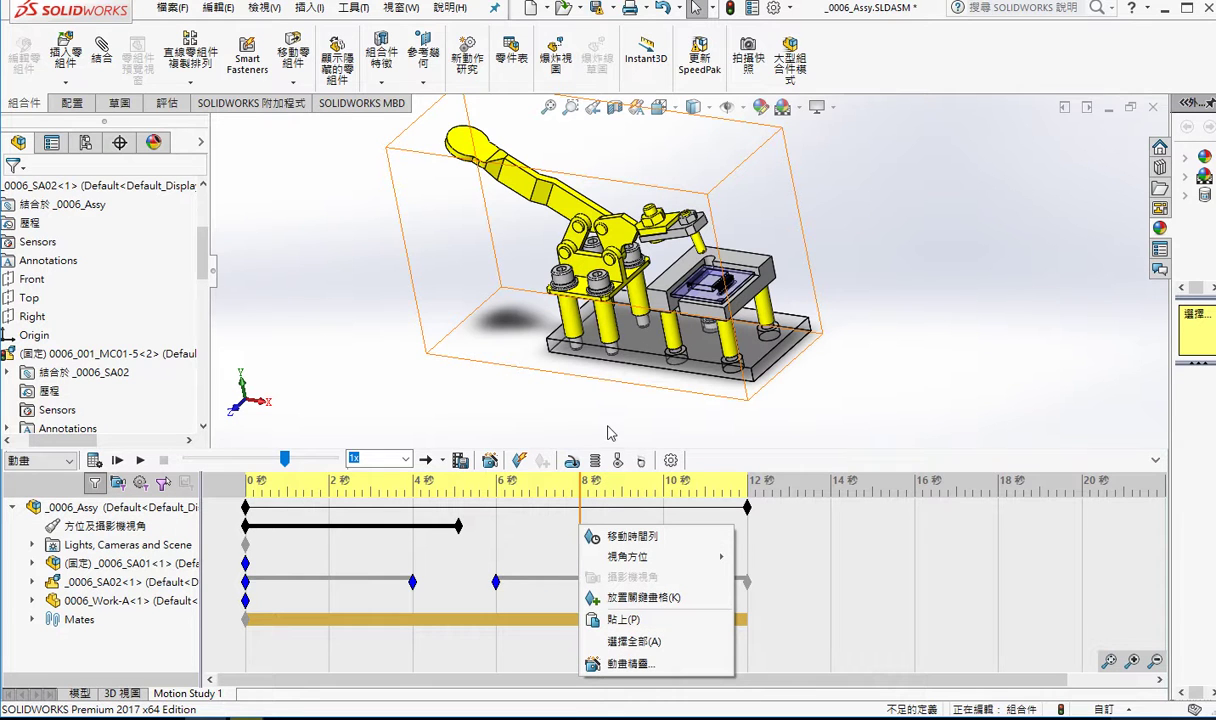
{"action": "mouse_move", "coordinate": [607, 408]}
{"action": "middle_mouse_down"}
{"action": "mouse_move", "coordinate": [586, 418]}
{"action": "mouse_move", "coordinate": [554, 402]}
{"action": "middle_mouse_up"}
{"action": "key", "text": "Left"}
{"action": "key", "text": "Left"}
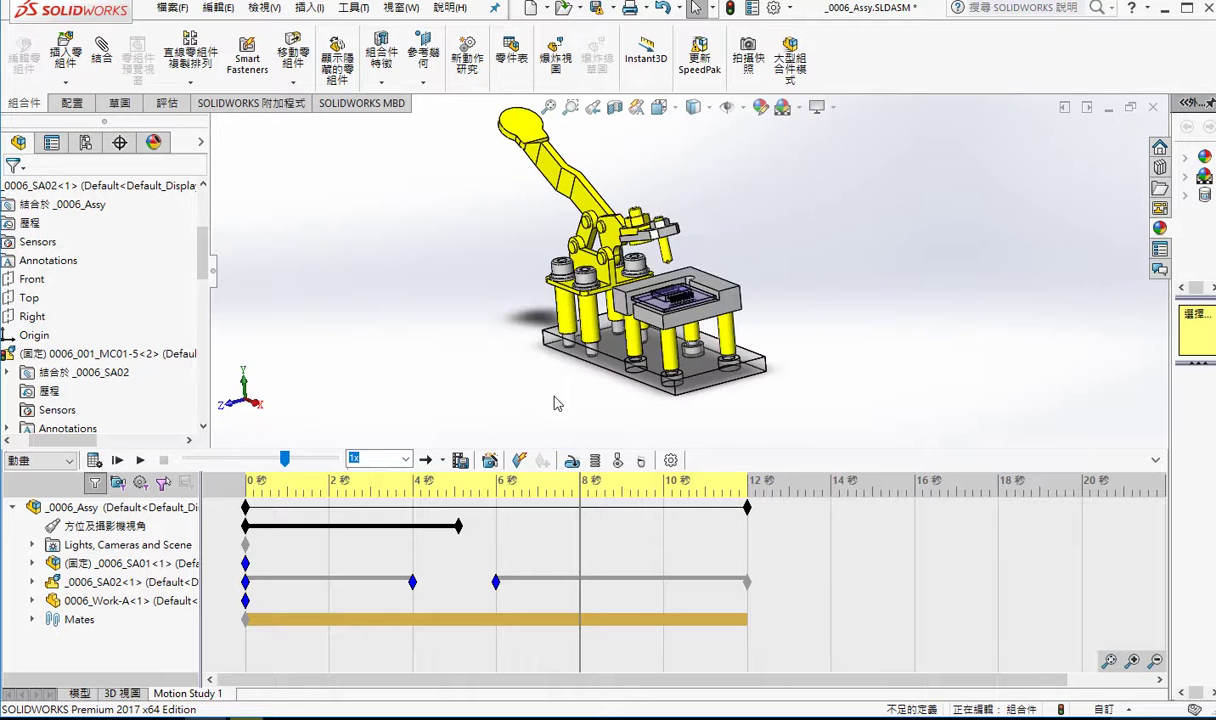
{"action": "right_click", "coordinate": [579, 528]}
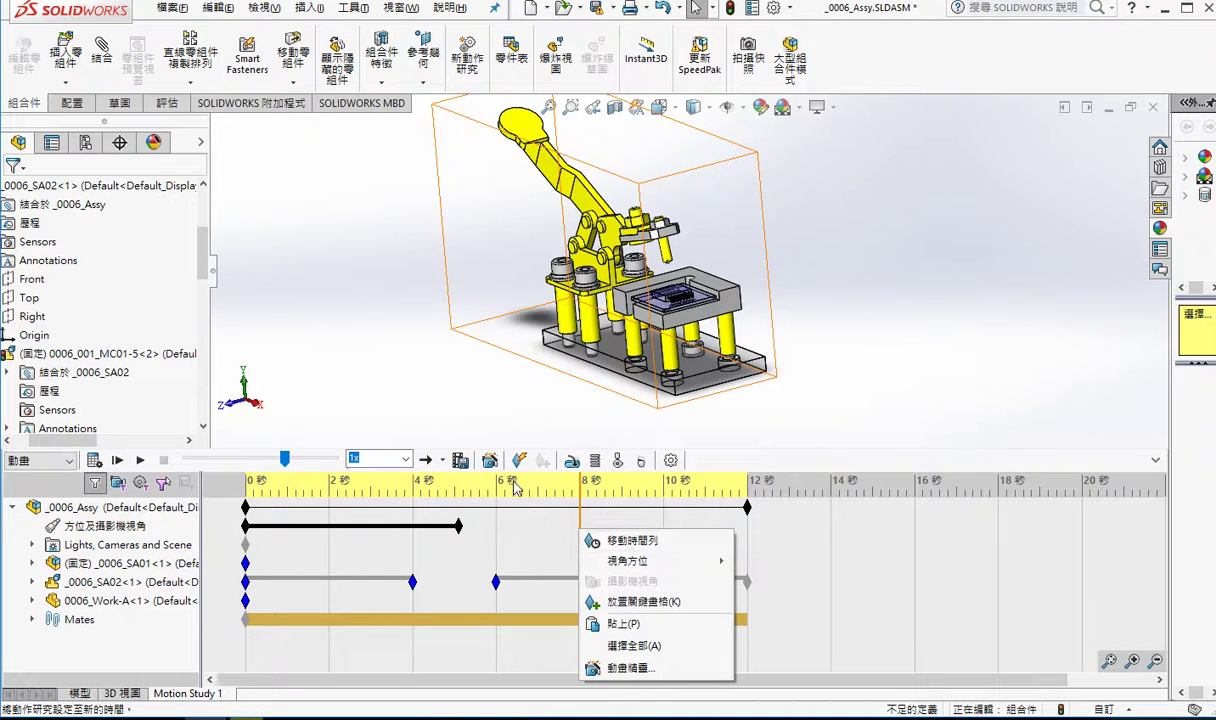
{"action": "left_click", "coordinate": [505, 410]}
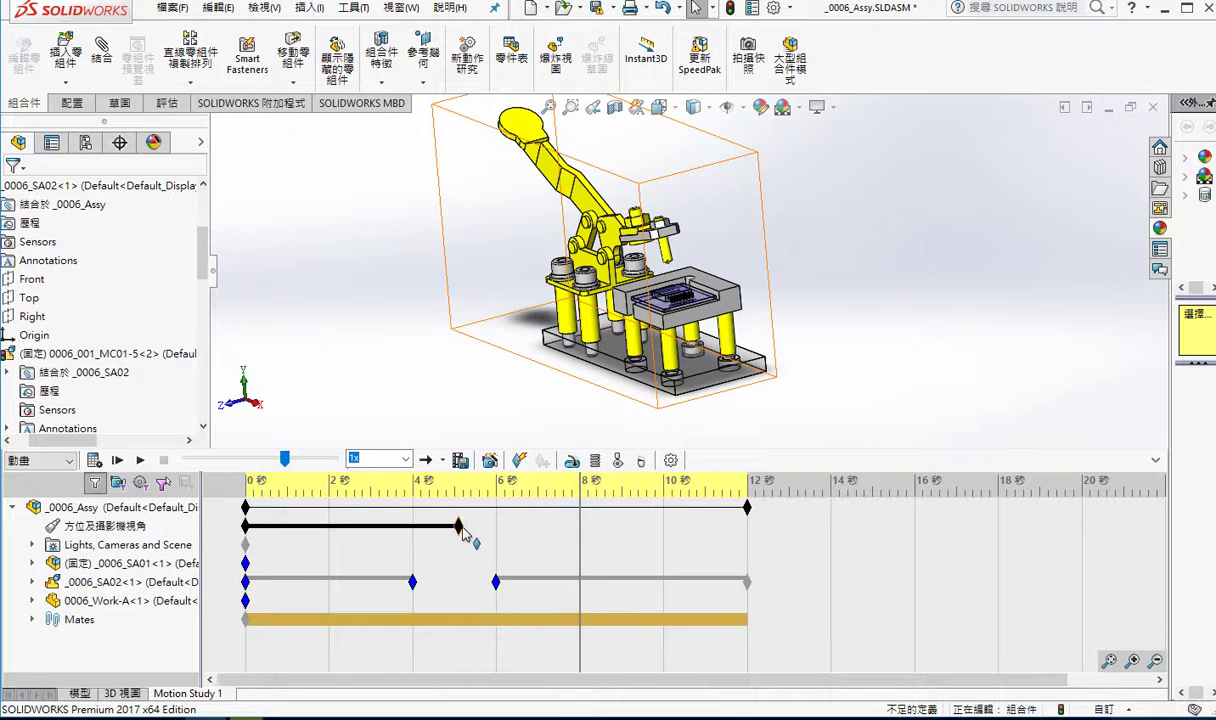
- Turn on Autokey and place a camera-orientation key at the 8 s mark
{"action": "left_click_drag", "start_coordinate": [462, 532], "coordinate": [563, 533]}
{"action": "right_click", "coordinate": [580, 527]}
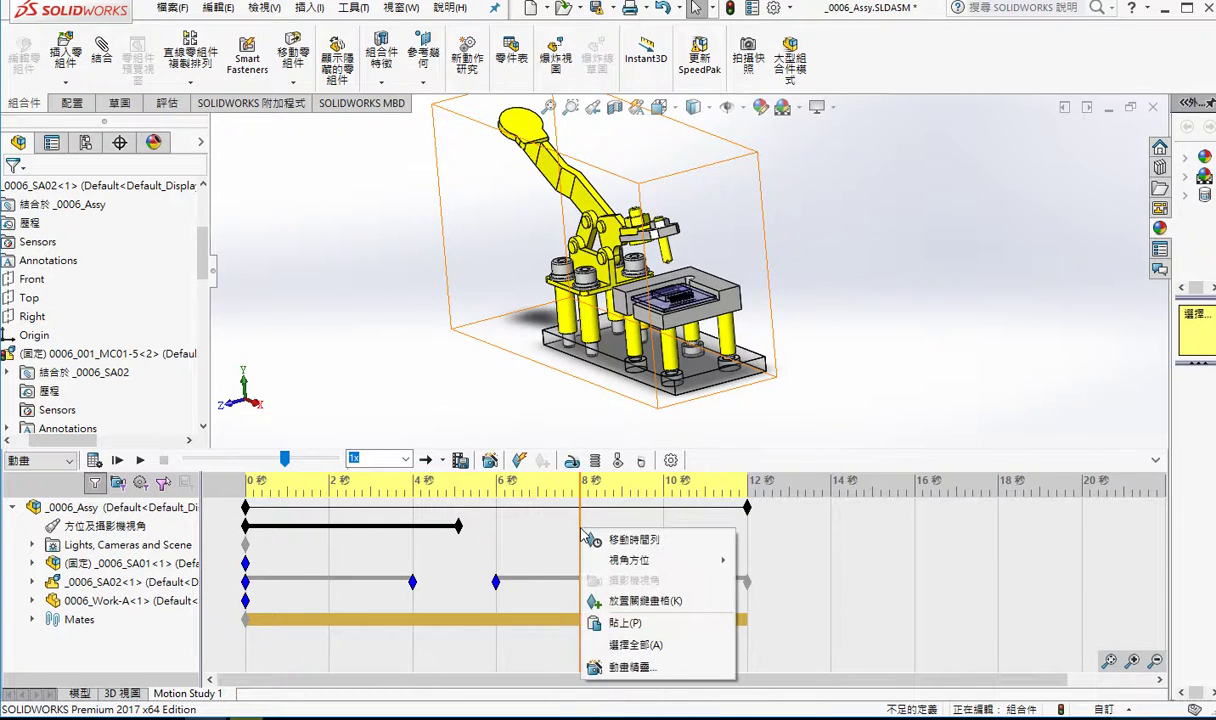
{"action": "left_click", "coordinate": [518, 467]}
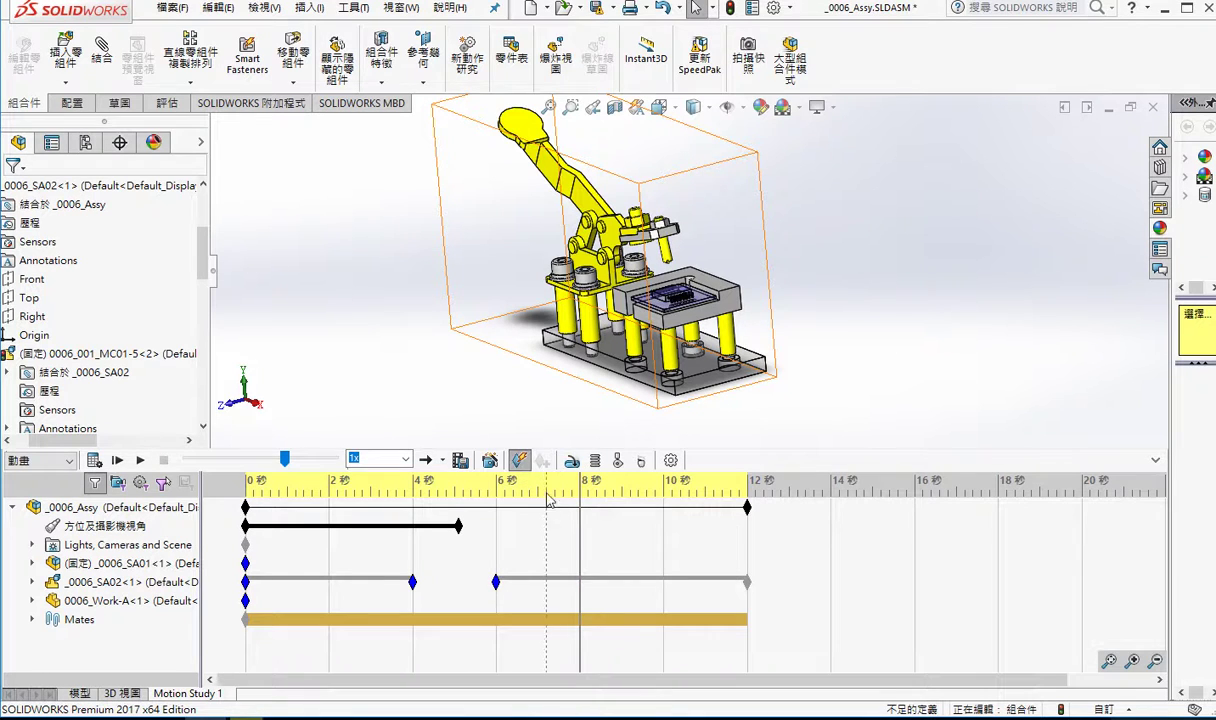
{"action": "left_click", "coordinate": [667, 537]}
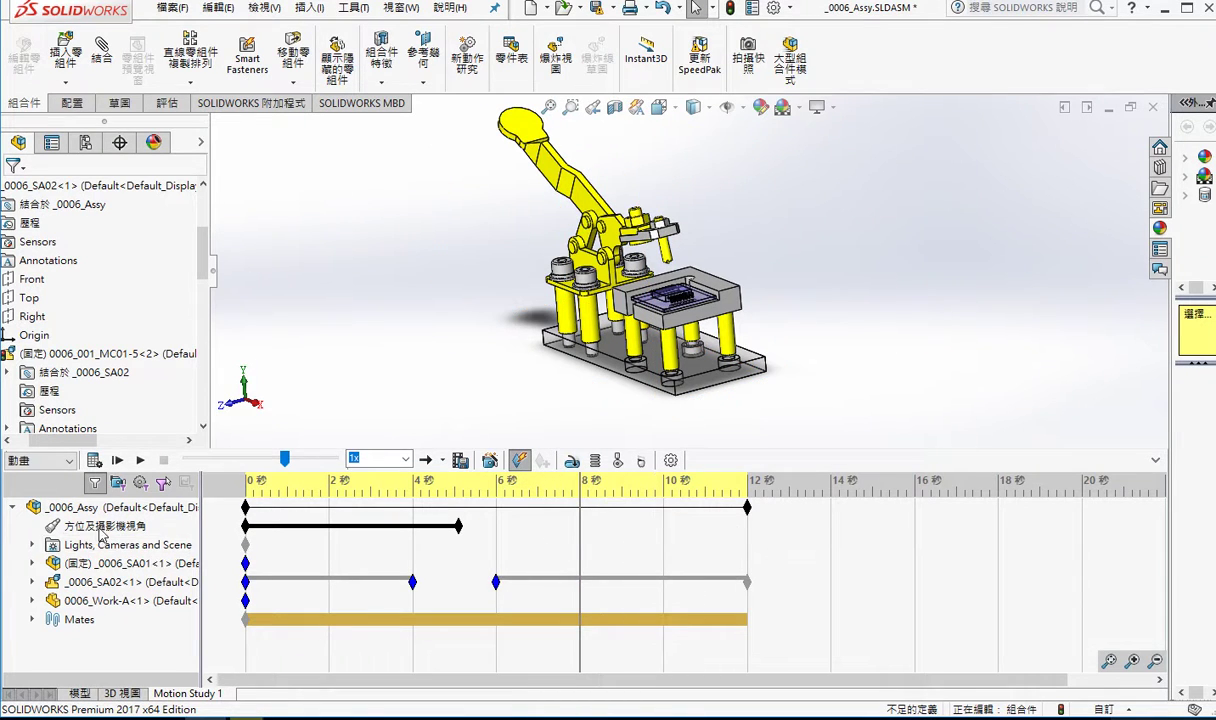
{"action": "left_click", "coordinate": [457, 526]}
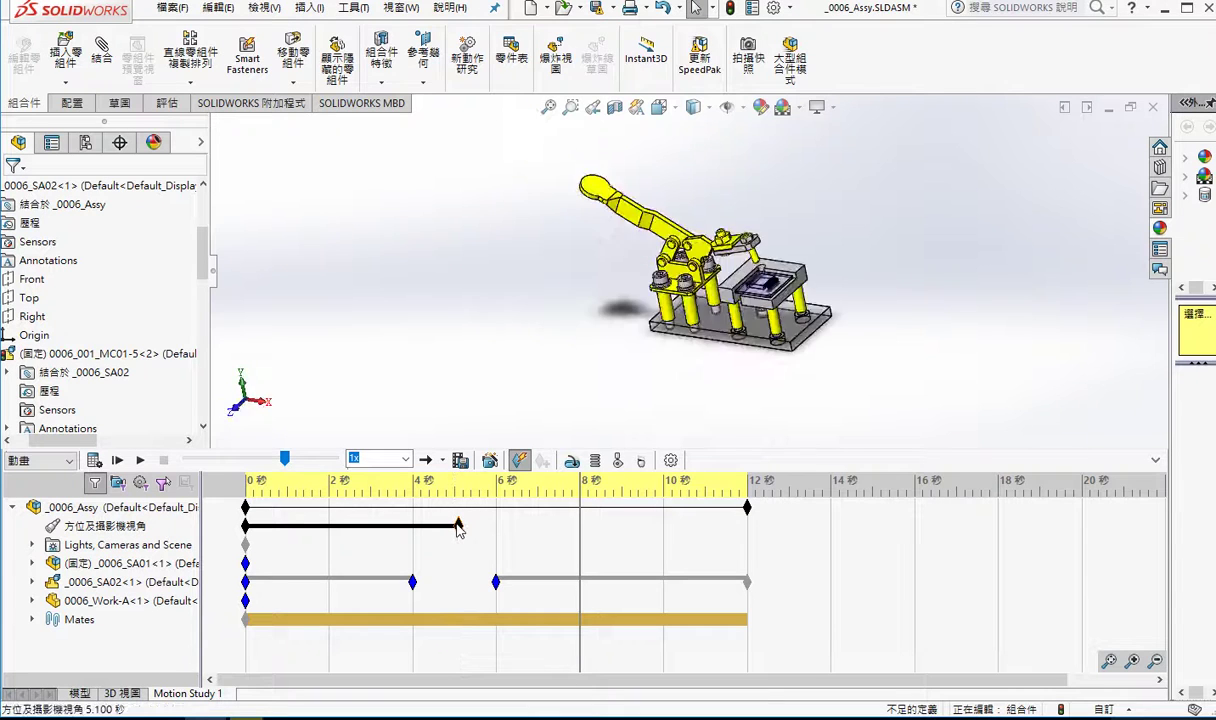
{"action": "right_click", "coordinate": [580, 523]}
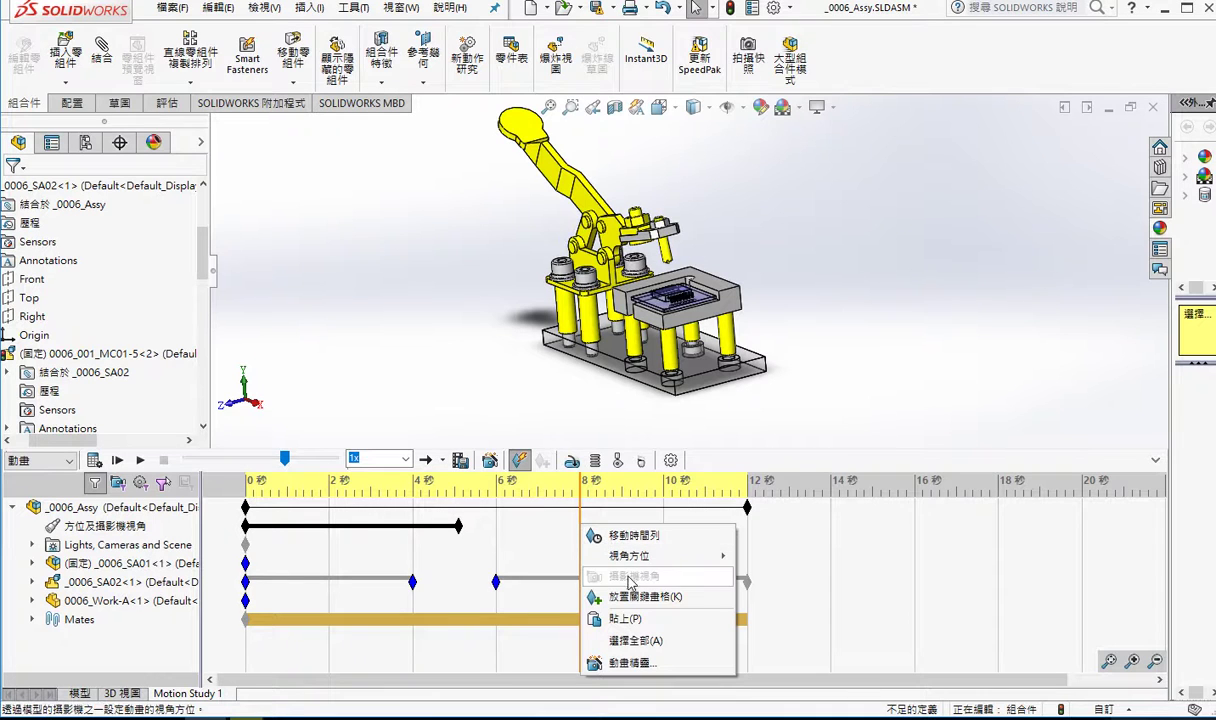
{"action": "left_click", "coordinate": [645, 597]}
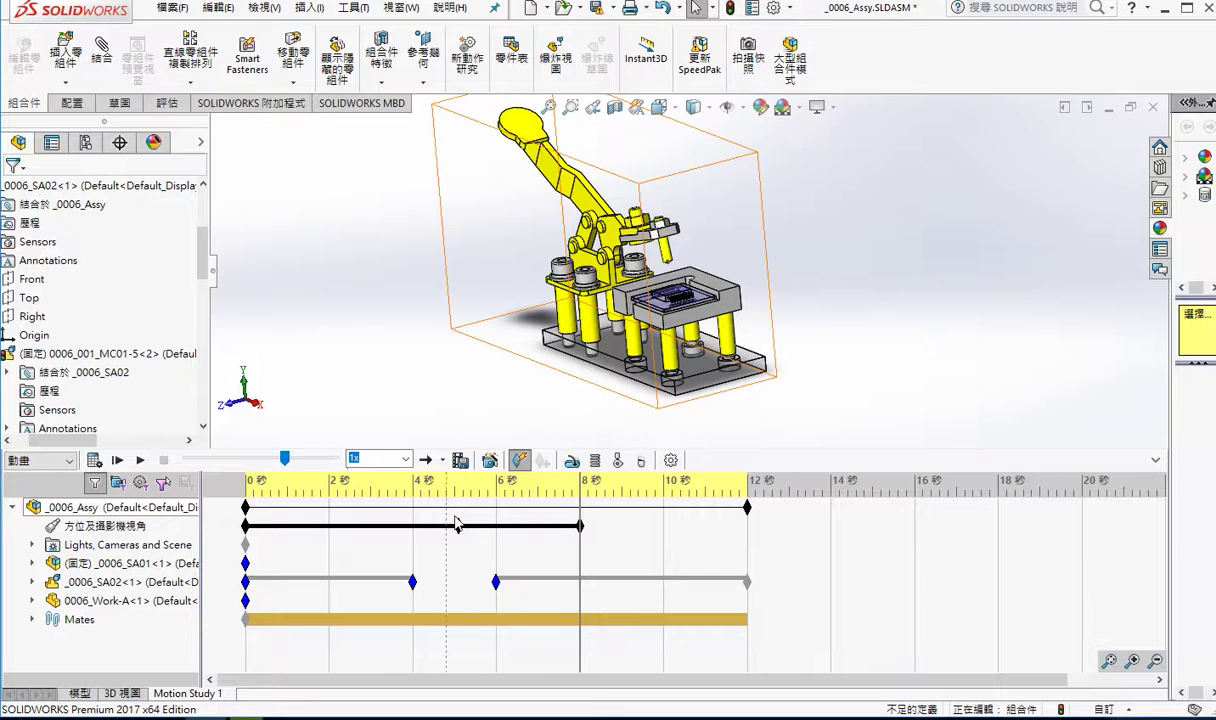
- Recalculate, rewind the time bar, and play Motion Study 1 through all three camera keys
{"action": "left_click", "coordinate": [106, 461]}
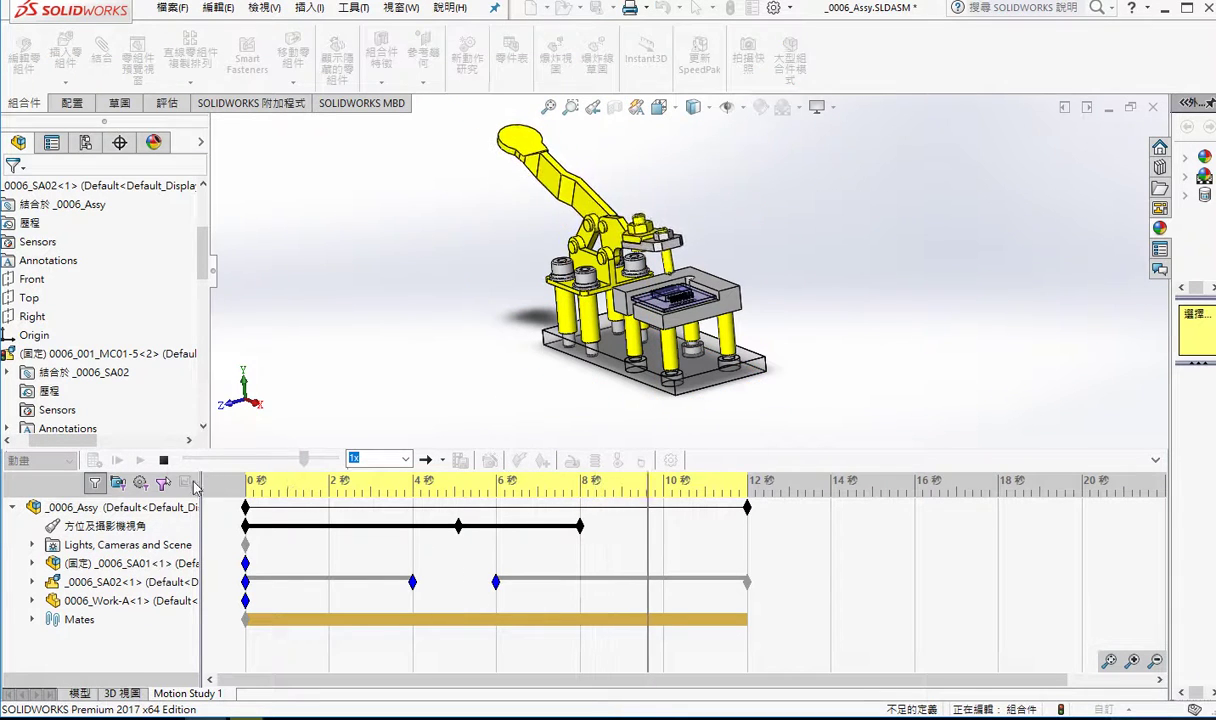
{"action": "left_click", "coordinate": [163, 460]}
{"action": "left_click_drag", "start_coordinate": [668, 545], "coordinate": [178, 545]}
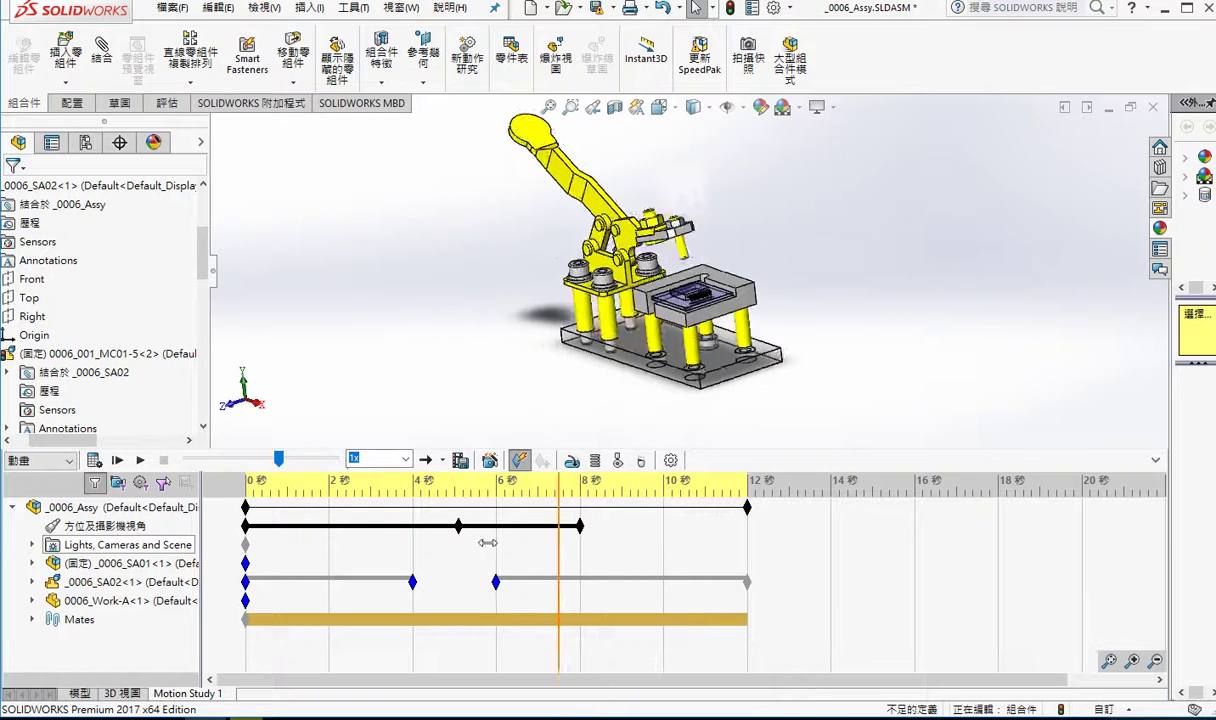
{"action": "left_click", "coordinate": [115, 460]}
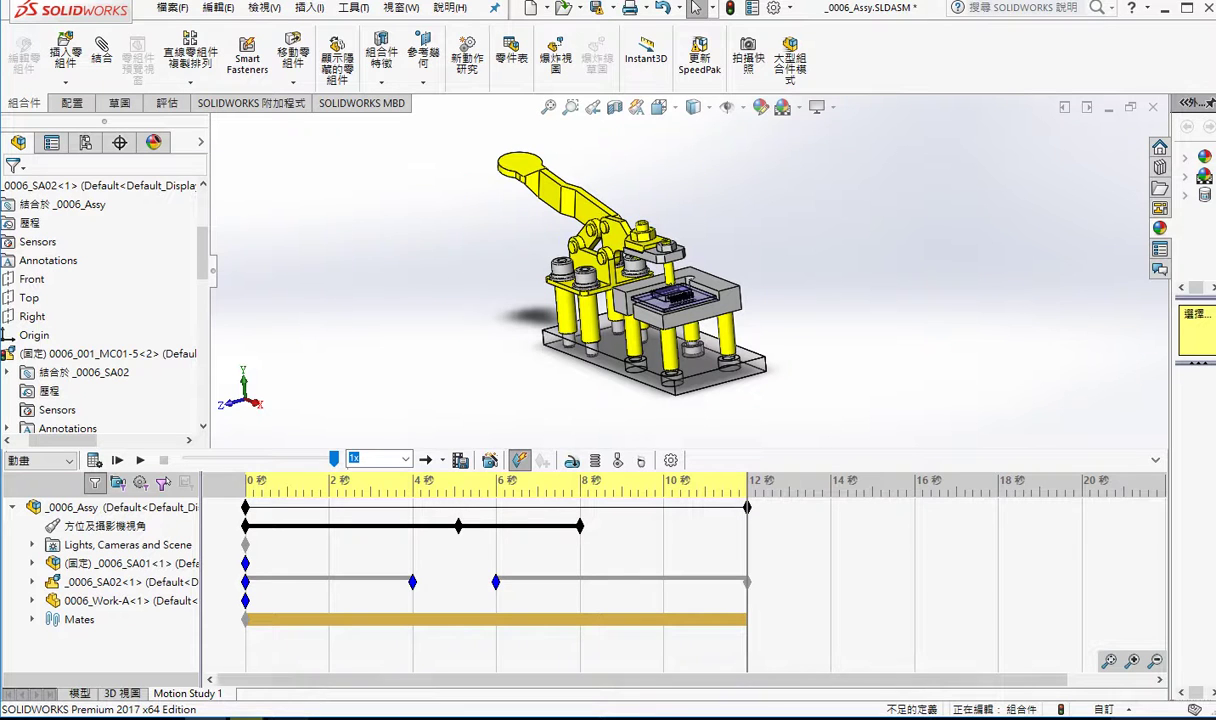
{"action": "left_click", "coordinate": [1182, 708]}
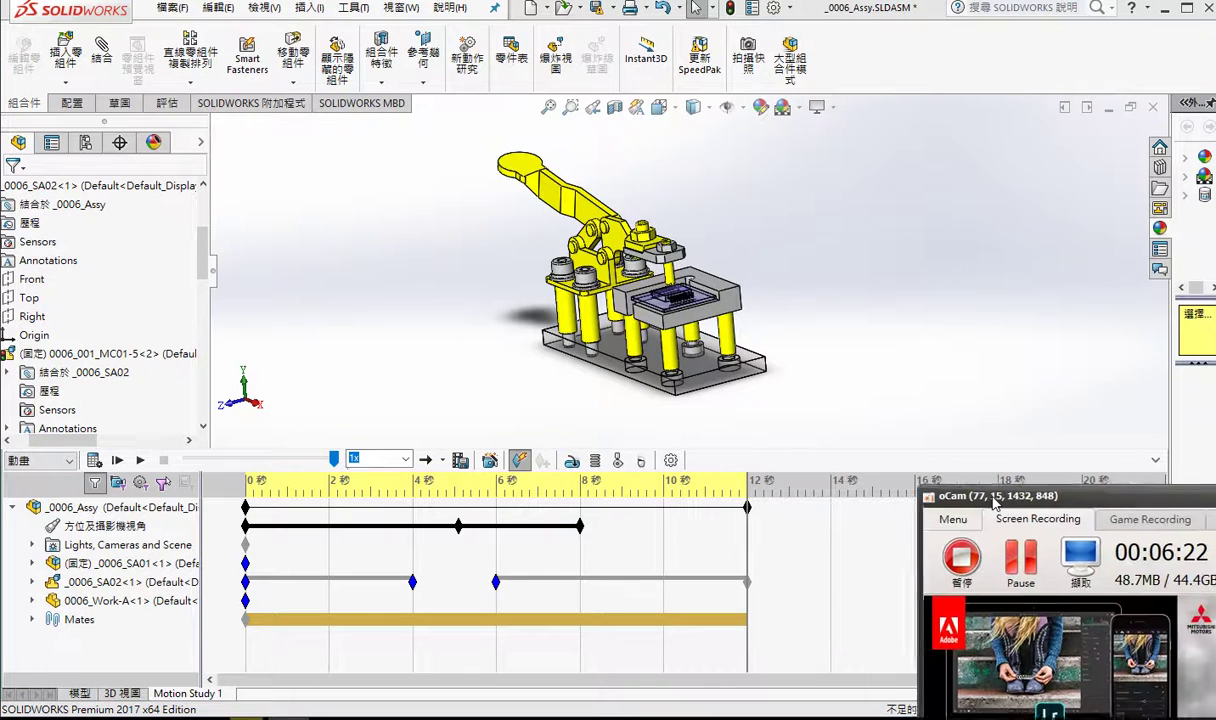